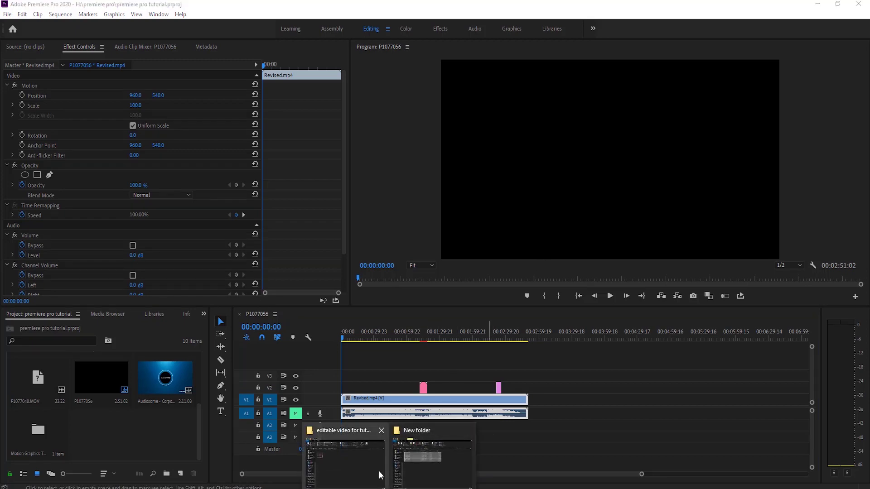
Drag color grade.mp4 from the editable video for tutorial folder into Premiere's Project panel.
{"action": "left_click", "coordinate": [378, 474]}
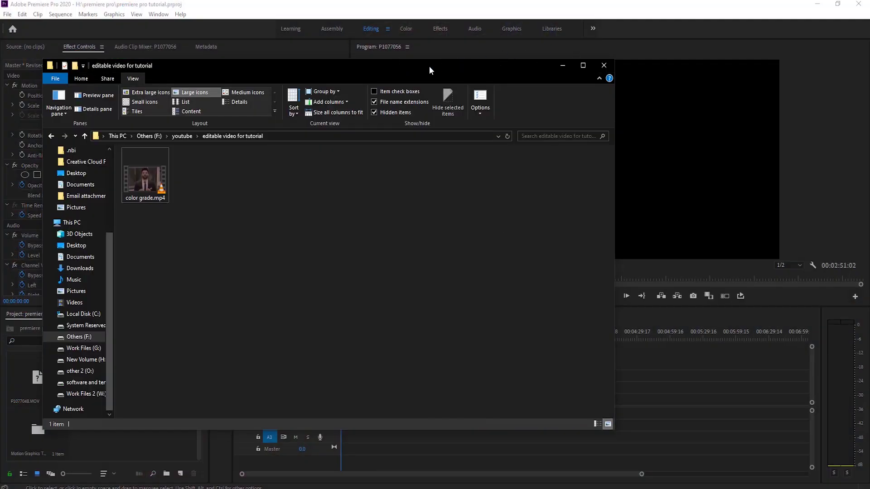
{"action": "left_click_drag", "start_coordinate": [430, 71], "coordinate": [702, 53]}
{"action": "mouse_move", "coordinate": [409, 150]}
{"action": "left_mouse_down"}
{"action": "mouse_move", "coordinate": [244, 335]}
{"action": "mouse_move", "coordinate": [164, 385]}
{"action": "left_mouse_up"}
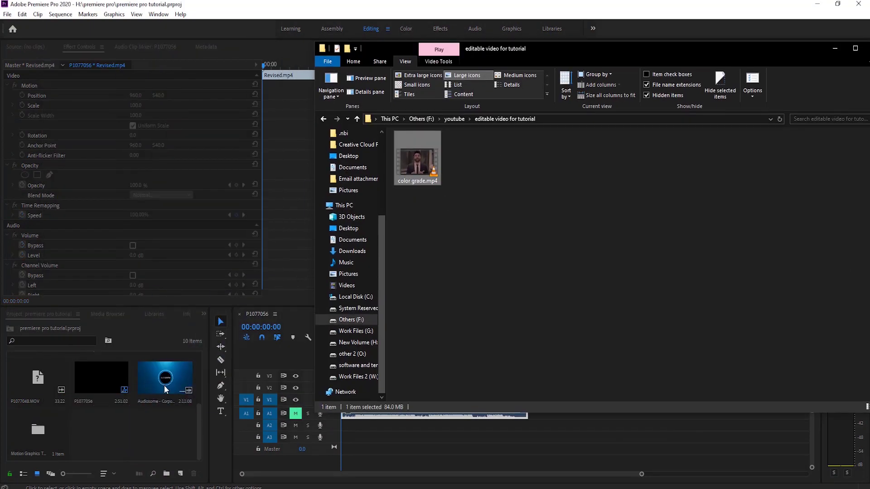
{"action": "left_click", "coordinate": [834, 49]}
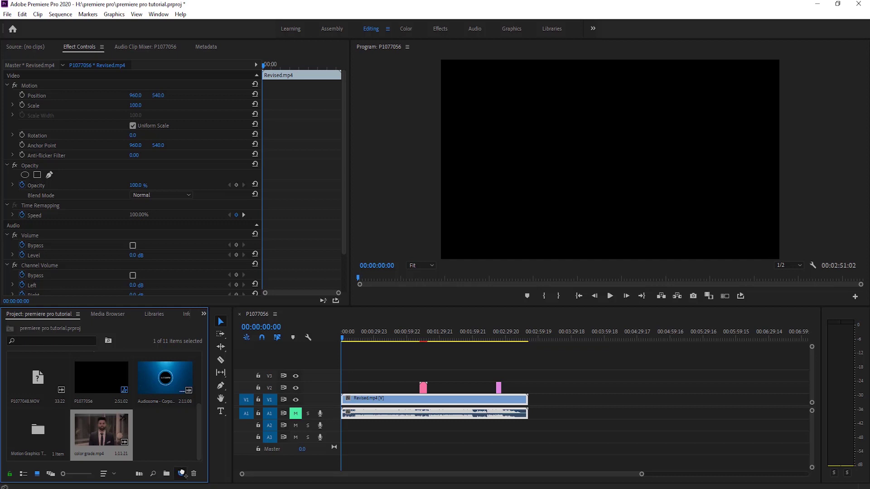
Build the color grade sequence, mute A1 at 00:00:15:06, and switch to the Color workspace.
{"action": "left_click_drag", "start_coordinate": [101, 433], "coordinate": [184, 475]}
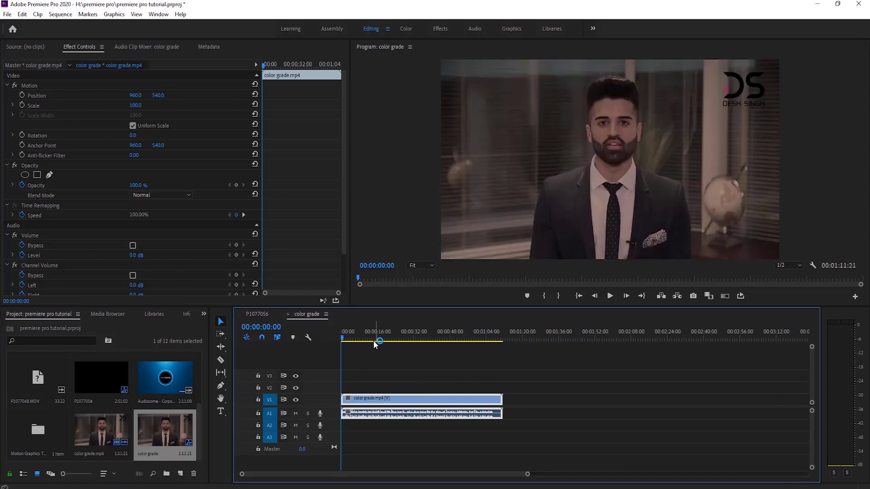
{"action": "left_click_drag", "start_coordinate": [356, 330], "coordinate": [376, 338]}
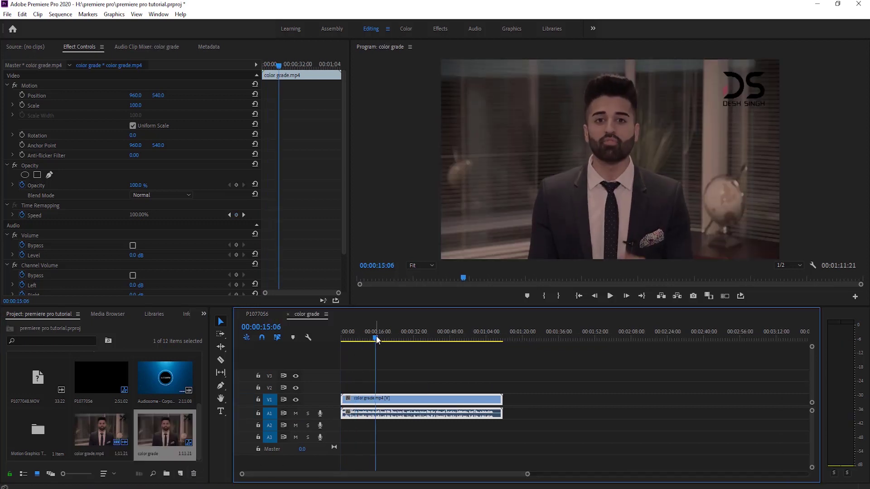
{"action": "key", "text": "shift+m"}
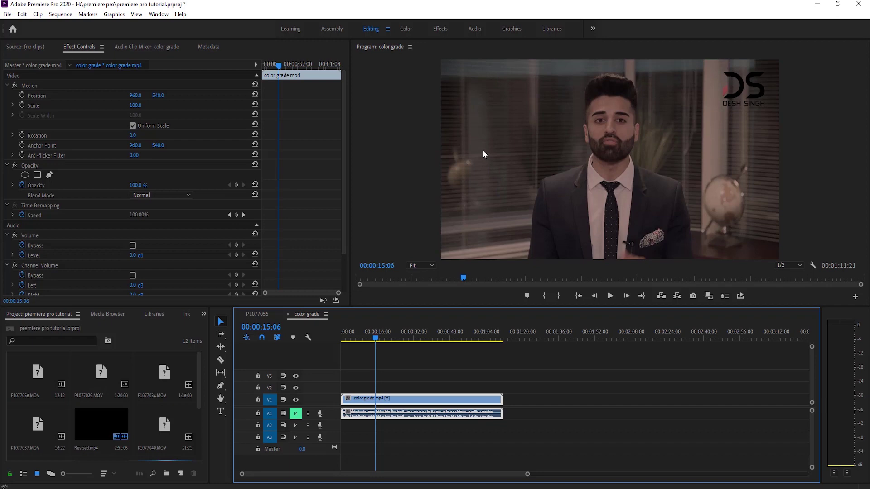
{"action": "left_click", "coordinate": [407, 29]}
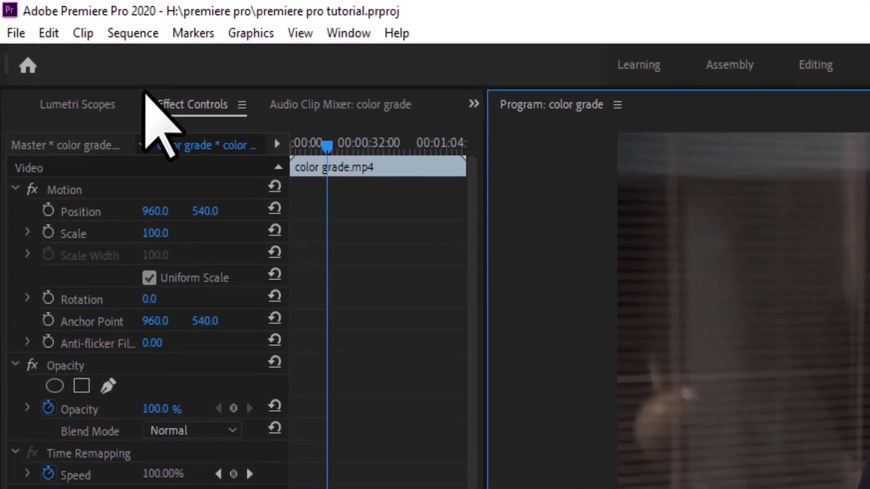
Show Lumetri Scopes beside Lumetri Color, with the white balance Temperature now at -92.3.
{"action": "left_click", "coordinate": [77, 109]}
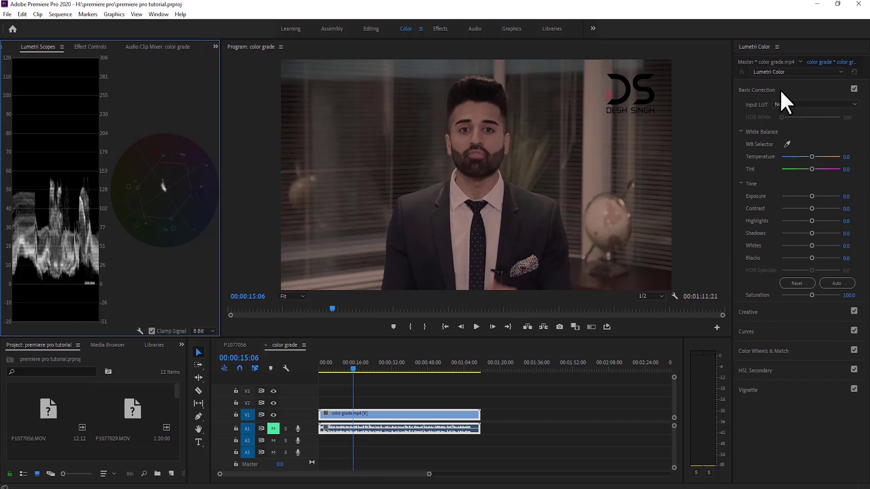
{"action": "left_click", "coordinate": [787, 141]}
Try cooler and near-neutral Temperature values and a greener Tint, then reset Tint to neutral.
{"action": "left_click_drag", "start_coordinate": [773, 136], "coordinate": [801, 169]}
{"action": "left_click", "coordinate": [825, 169]}
{"action": "left_click_drag", "start_coordinate": [811, 156], "coordinate": [783, 157]}
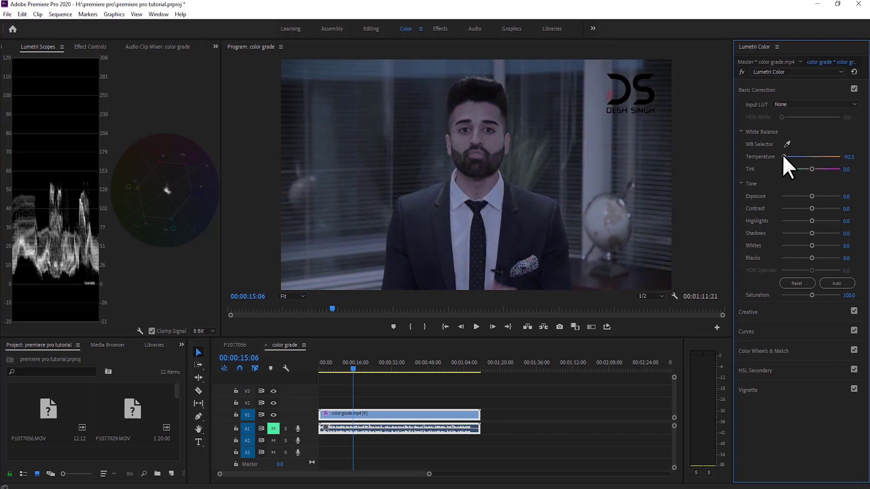
{"action": "left_click_drag", "start_coordinate": [784, 156], "coordinate": [835, 159]}
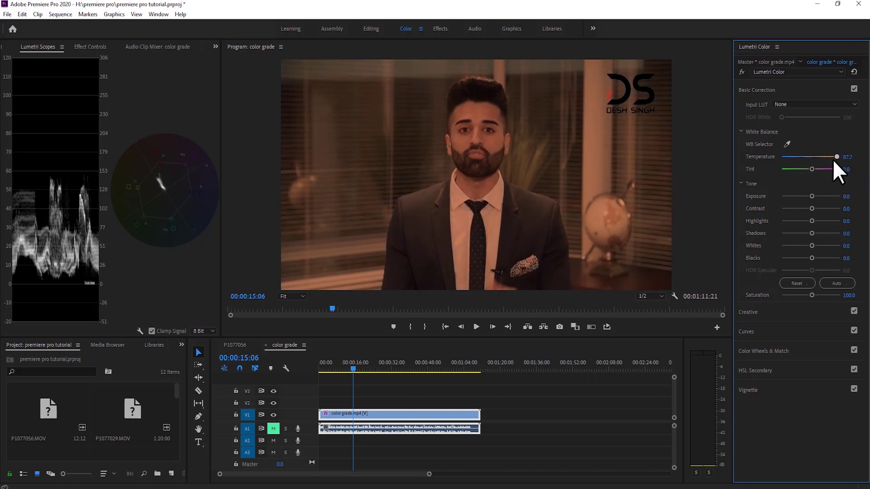
{"action": "left_click_drag", "start_coordinate": [836, 162], "coordinate": [810, 177]}
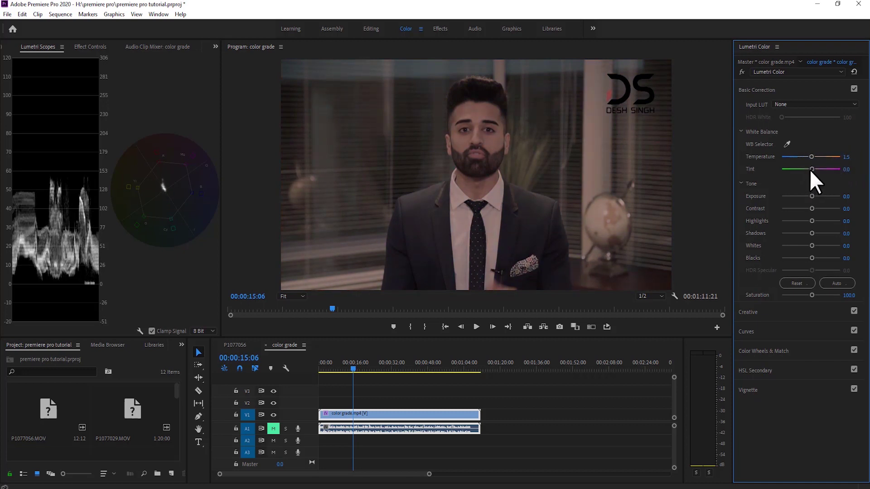
{"action": "mouse_move", "coordinate": [805, 168]}
{"action": "left_mouse_down"}
{"action": "mouse_move", "coordinate": [784, 169]}
{"action": "mouse_move", "coordinate": [838, 169]}
{"action": "left_mouse_up"}
{"action": "double_click", "coordinate": [837, 170]}
White-balance from the shirt collar with the WB Selector, giving Temperature -32.5 and Tint -14.9.
{"action": "left_click", "coordinate": [786, 144]}
{"action": "left_click", "coordinate": [787, 144]}
{"action": "left_click", "coordinate": [459, 196]}
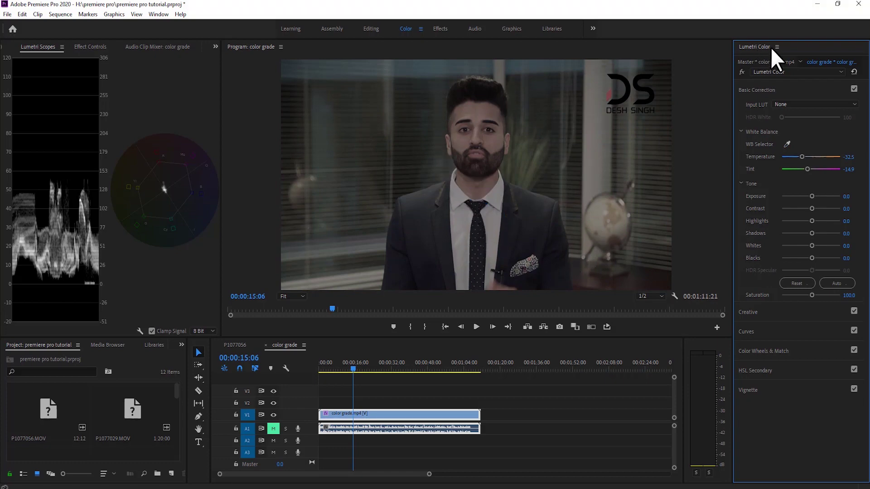
Toggle the Lumetri fx bypass off and on to compare the grade with the original.
{"action": "left_click", "coordinate": [743, 73]}
{"action": "left_click", "coordinate": [742, 73]}
{"action": "left_click", "coordinate": [486, 174]}
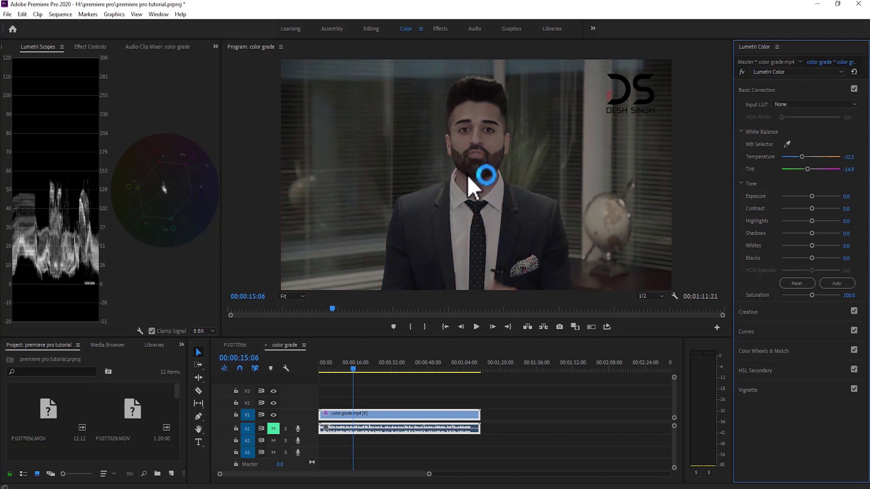
{"action": "left_click", "coordinate": [742, 71]}
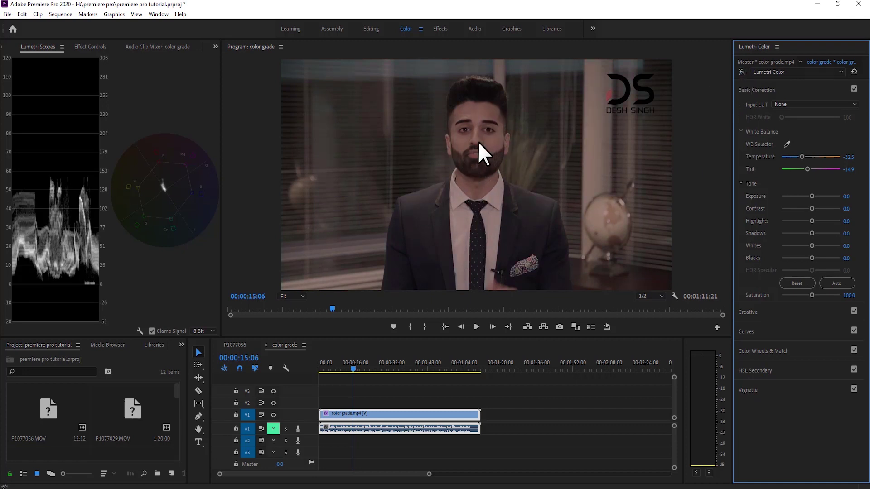
{"action": "left_click", "coordinate": [741, 72]}
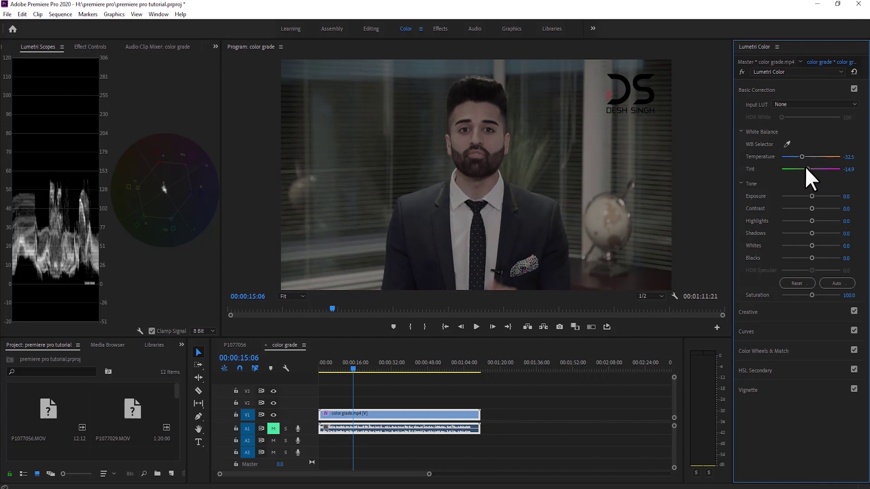
Sweep Exposure between its maximum and minimum, then settle it at 3.0.
{"action": "left_click_drag", "start_coordinate": [807, 169], "coordinate": [806, 175]}
{"action": "left_click_drag", "start_coordinate": [770, 195], "coordinate": [755, 241]}
{"action": "left_click_drag", "start_coordinate": [813, 194], "coordinate": [825, 196]}
{"action": "left_click_drag", "start_coordinate": [834, 196], "coordinate": [841, 197]}
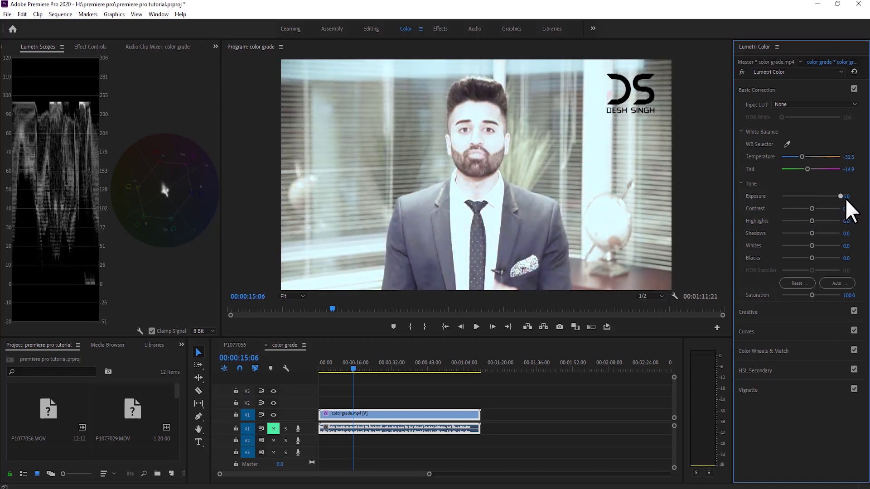
{"action": "left_click_drag", "start_coordinate": [846, 198], "coordinate": [775, 198]}
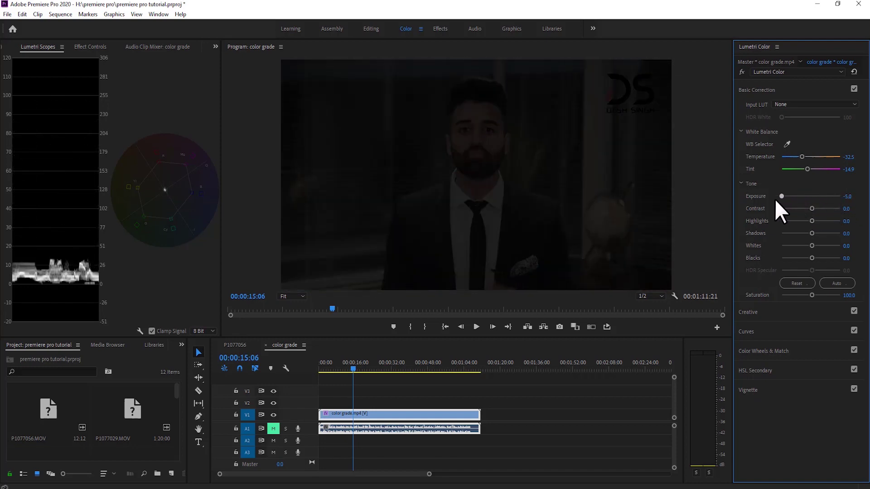
{"action": "left_click_drag", "start_coordinate": [775, 202], "coordinate": [842, 210]}
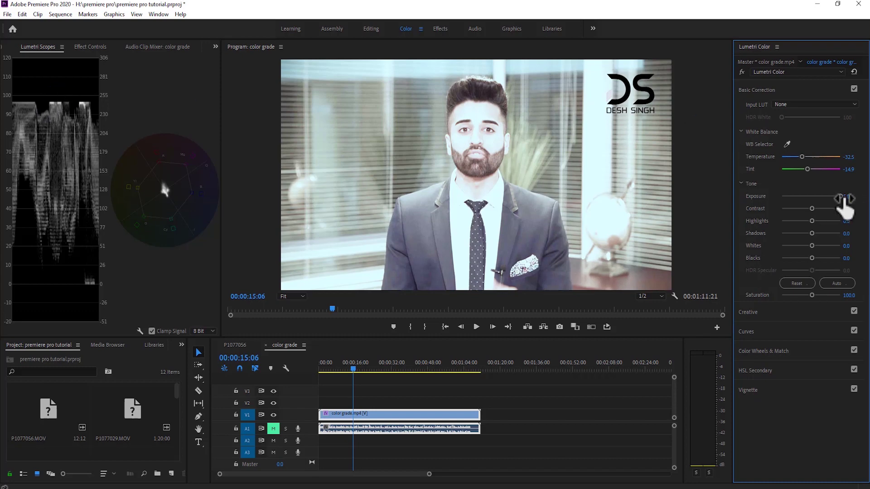
{"action": "mouse_move", "coordinate": [842, 198]}
{"action": "left_mouse_down"}
{"action": "mouse_move", "coordinate": [781, 202]}
{"action": "mouse_move", "coordinate": [849, 200]}
{"action": "left_mouse_up"}
{"action": "mouse_move", "coordinate": [854, 198]}
{"action": "left_mouse_down"}
{"action": "mouse_move", "coordinate": [779, 200]}
{"action": "mouse_move", "coordinate": [813, 200]}
{"action": "left_mouse_up"}
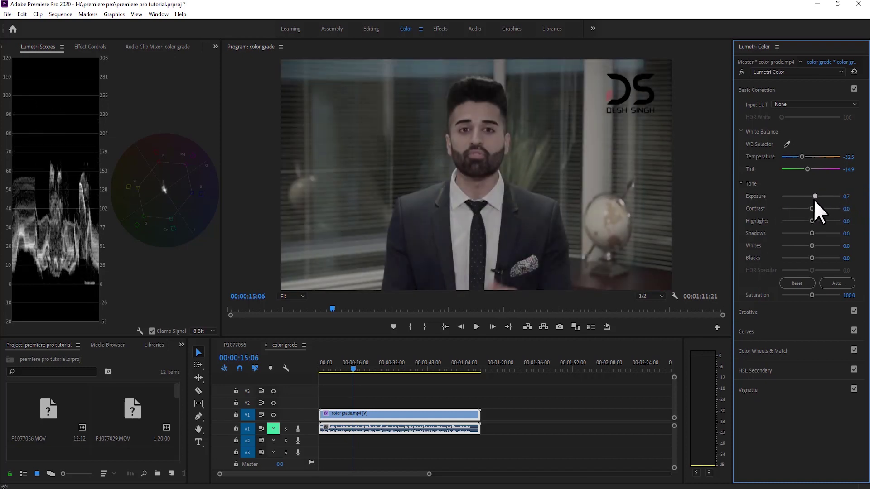
{"action": "mouse_move", "coordinate": [813, 199]}
{"action": "left_mouse_down"}
{"action": "mouse_move", "coordinate": [838, 208]}
{"action": "mouse_move", "coordinate": [826, 213]}
{"action": "left_mouse_up"}
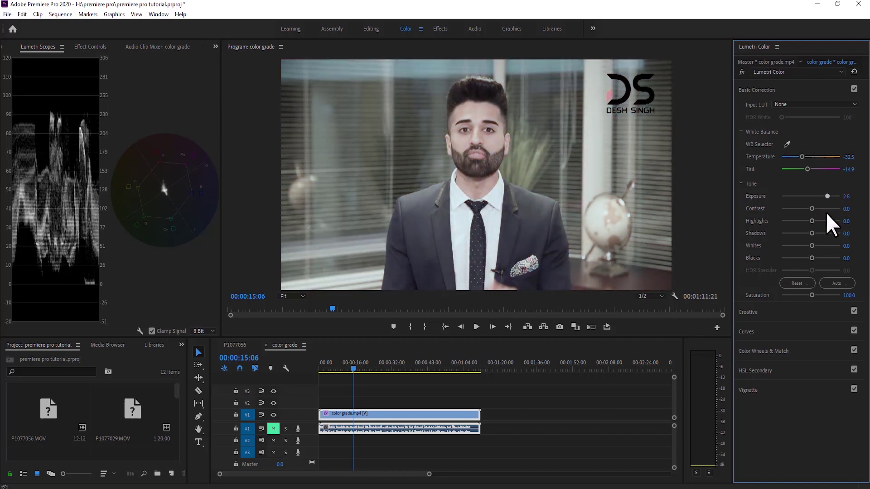
{"action": "left_click_drag", "start_coordinate": [827, 212], "coordinate": [831, 199]}
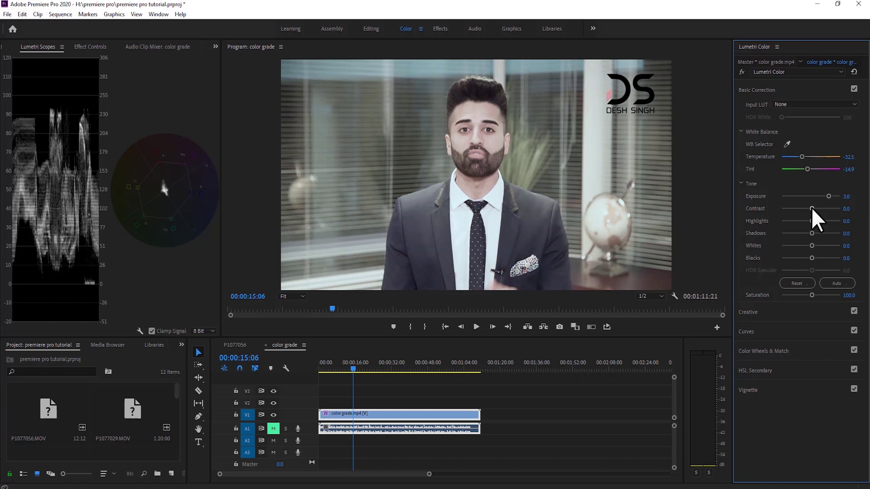
Preview Contrast at its extremes, including 100, then set it to 30.8.
{"action": "left_click_drag", "start_coordinate": [811, 208], "coordinate": [846, 211]}
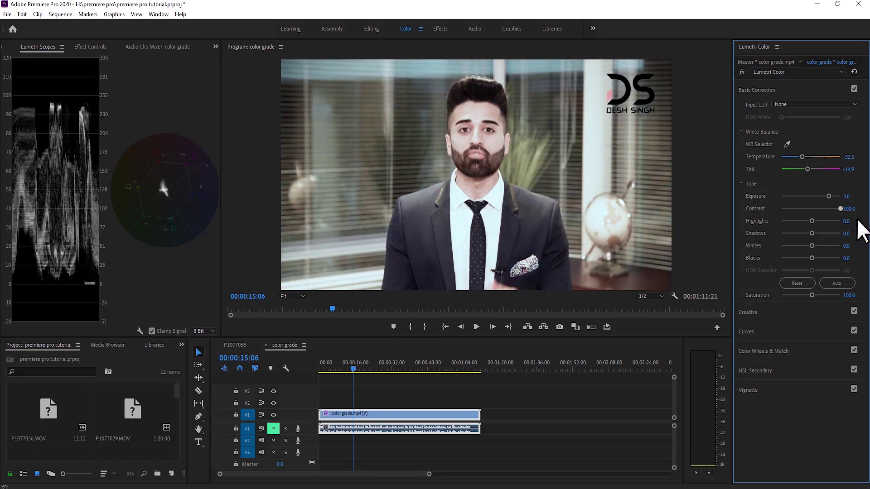
{"action": "left_click_drag", "start_coordinate": [840, 208], "coordinate": [761, 211]}
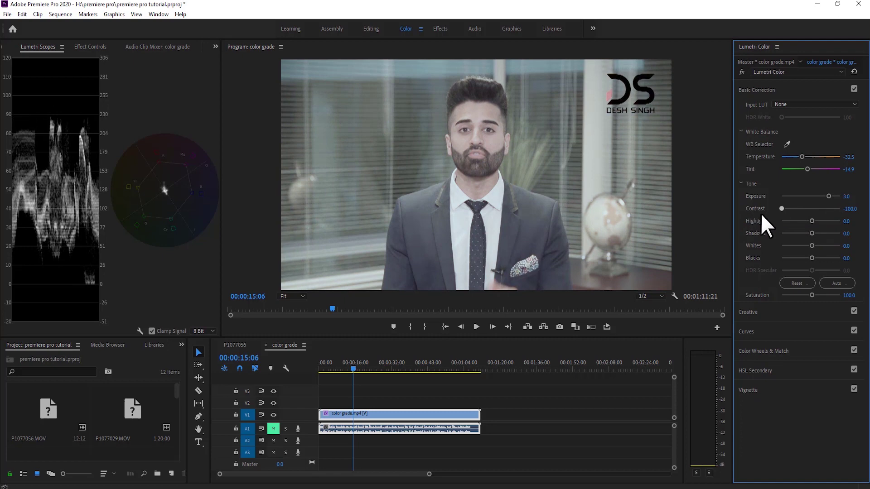
{"action": "left_click", "coordinate": [800, 213]}
{"action": "mouse_move", "coordinate": [801, 218]}
{"action": "left_mouse_down"}
{"action": "mouse_move", "coordinate": [851, 220]}
{"action": "mouse_move", "coordinate": [823, 224]}
{"action": "mouse_move", "coordinate": [788, 203]}
{"action": "mouse_move", "coordinate": [773, 205]}
{"action": "left_mouse_up"}
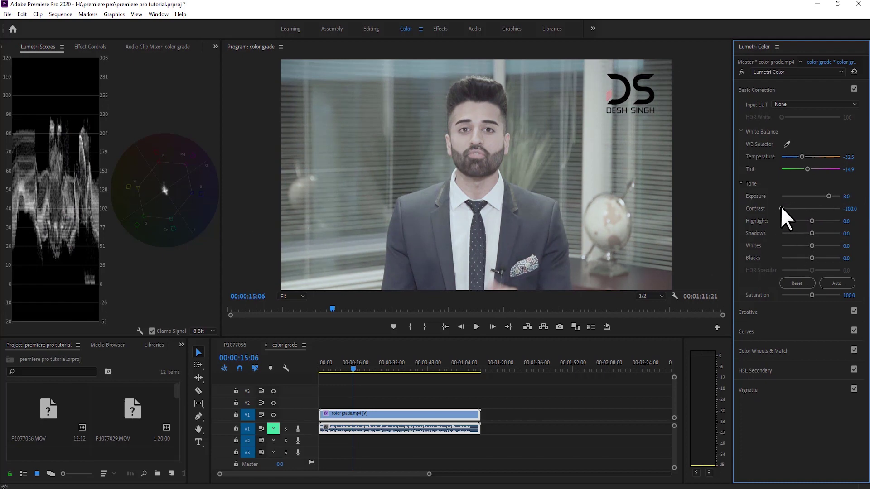
{"action": "left_click_drag", "start_coordinate": [781, 208], "coordinate": [841, 209]}
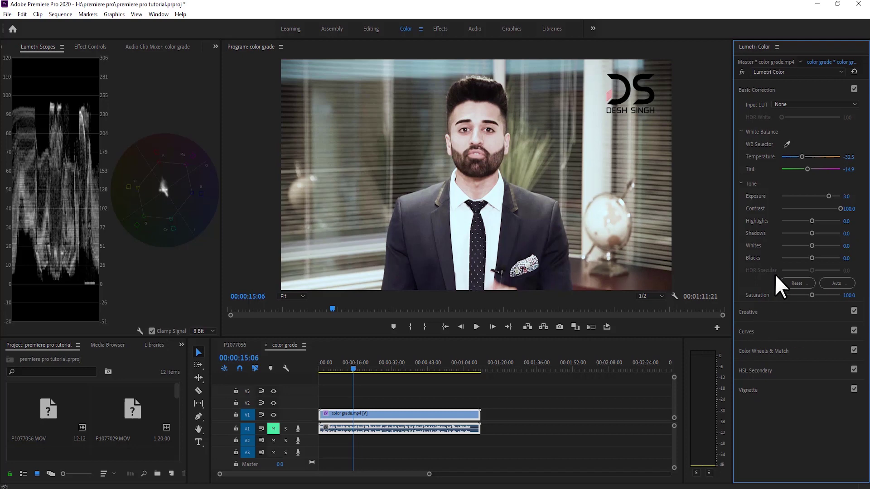
{"action": "left_click_drag", "start_coordinate": [839, 208], "coordinate": [819, 214]}
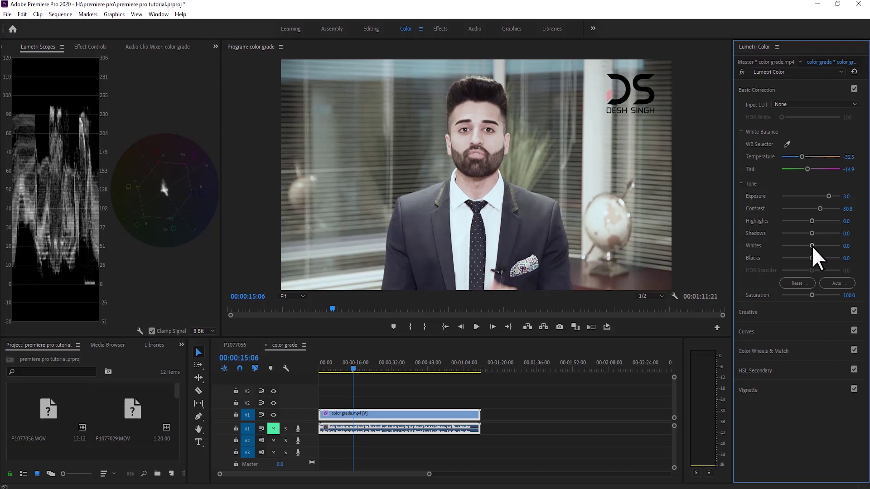
Set Whites to -4.6 and Blacks to -1.5, then adjust Highlights toward -43.1.
{"action": "mouse_move", "coordinate": [812, 245]}
{"action": "left_mouse_down"}
{"action": "mouse_move", "coordinate": [841, 255]}
{"action": "mouse_move", "coordinate": [772, 256]}
{"action": "mouse_move", "coordinate": [820, 264]}
{"action": "mouse_move", "coordinate": [802, 262]}
{"action": "mouse_move", "coordinate": [809, 268]}
{"action": "left_mouse_up"}
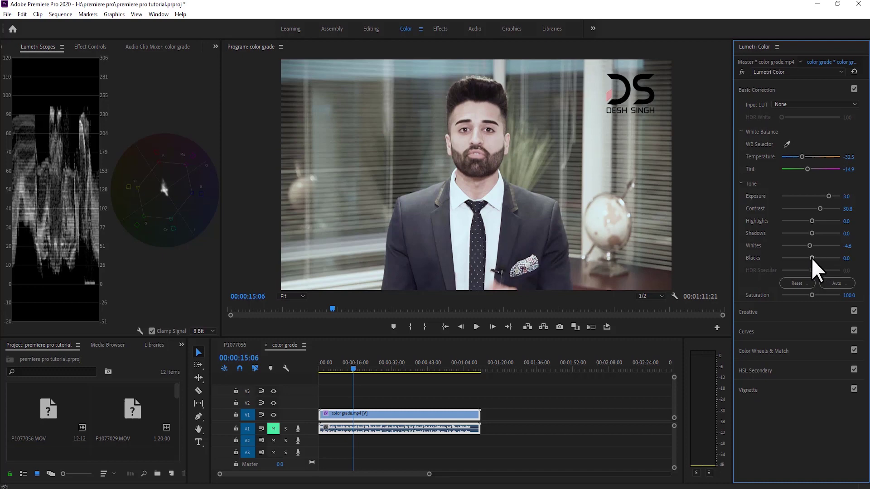
{"action": "mouse_move", "coordinate": [812, 259]}
{"action": "left_mouse_down"}
{"action": "mouse_move", "coordinate": [838, 258]}
{"action": "mouse_move", "coordinate": [799, 264]}
{"action": "left_mouse_up"}
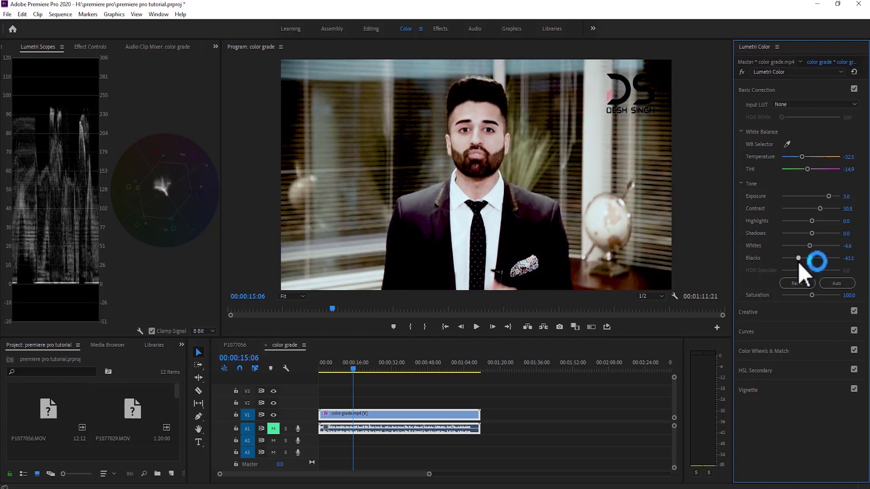
{"action": "mouse_move", "coordinate": [800, 265]}
{"action": "left_mouse_down"}
{"action": "mouse_move", "coordinate": [787, 264]}
{"action": "mouse_move", "coordinate": [809, 259]}
{"action": "left_mouse_up"}
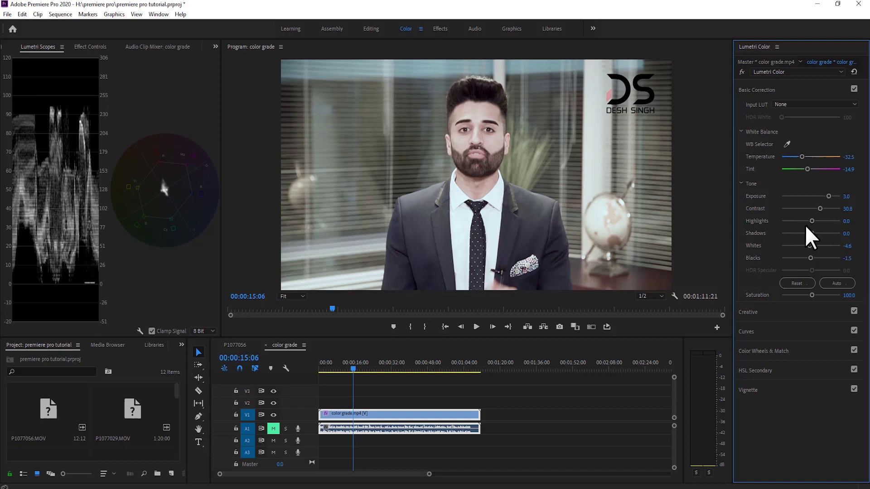
{"action": "mouse_move", "coordinate": [811, 221]}
{"action": "left_mouse_down"}
{"action": "mouse_move", "coordinate": [820, 222]}
{"action": "mouse_move", "coordinate": [795, 231]}
{"action": "mouse_move", "coordinate": [824, 233]}
{"action": "mouse_move", "coordinate": [792, 241]}
{"action": "left_mouse_up"}
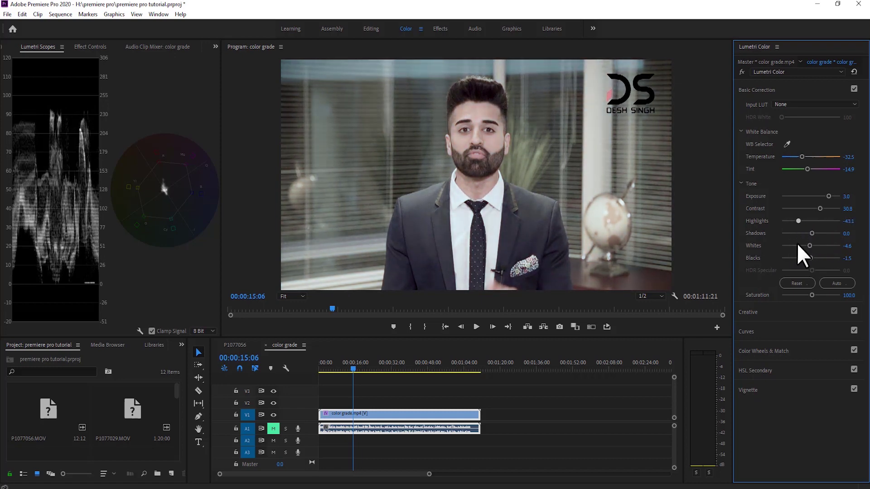
Finish Highlights at -43.1, collapse Basic Correction and open the Creative adjustments.
{"action": "left_click_drag", "start_coordinate": [792, 241], "coordinate": [806, 241]}
{"action": "left_click", "coordinate": [760, 89]}
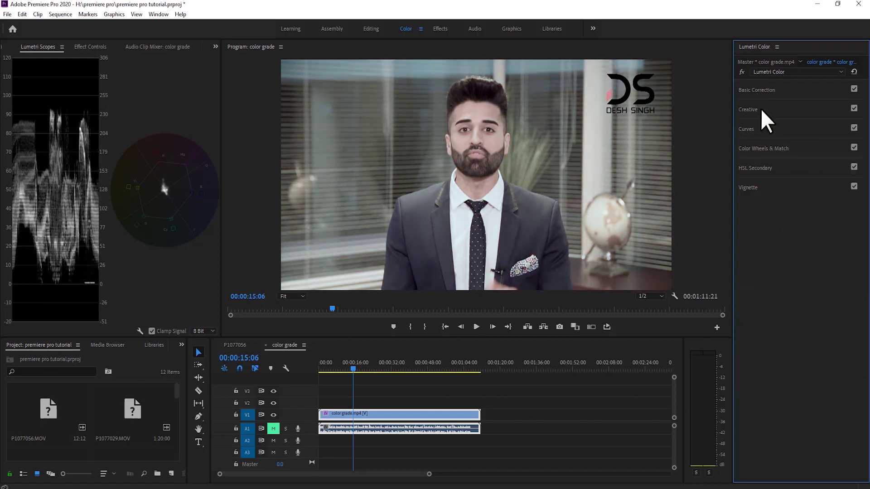
{"action": "left_click", "coordinate": [763, 114]}
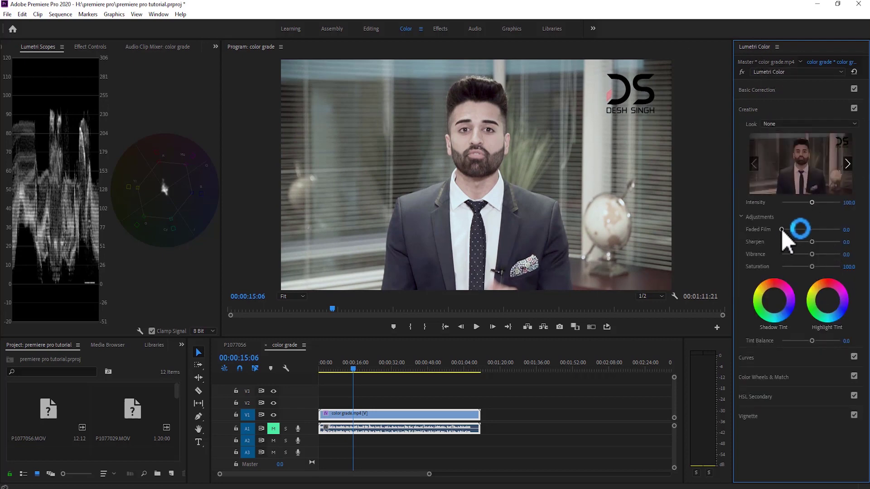
Preview Faded Film and maximum sharpening, then reset and set Sharpen to 24.6.
{"action": "mouse_move", "coordinate": [782, 229]}
{"action": "left_mouse_down"}
{"action": "mouse_move", "coordinate": [802, 230]}
{"action": "mouse_move", "coordinate": [752, 232]}
{"action": "left_mouse_up"}
{"action": "mouse_move", "coordinate": [811, 242]}
{"action": "left_mouse_down"}
{"action": "mouse_move", "coordinate": [841, 243]}
{"action": "mouse_move", "coordinate": [793, 241]}
{"action": "mouse_move", "coordinate": [810, 247]}
{"action": "left_mouse_up"}
{"action": "double_click", "coordinate": [765, 243]}
{"action": "left_click_drag", "start_coordinate": [813, 241], "coordinate": [817, 248]}
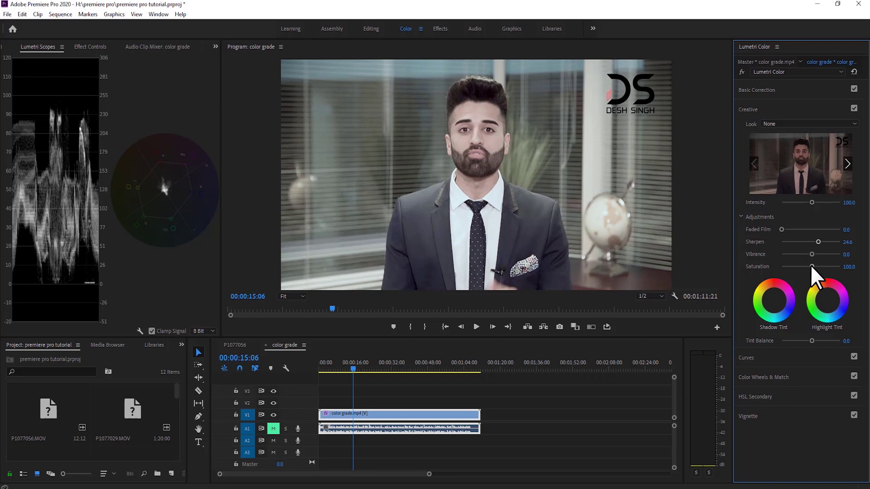
Preview Saturation from 0 to high, then return it to 100.
{"action": "left_click_drag", "start_coordinate": [812, 267], "coordinate": [775, 266]}
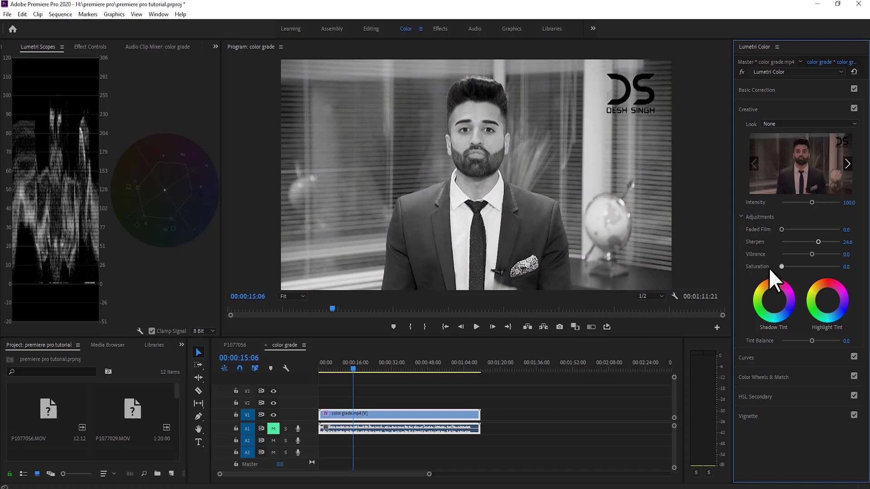
{"action": "left_click_drag", "start_coordinate": [780, 267], "coordinate": [847, 272]}
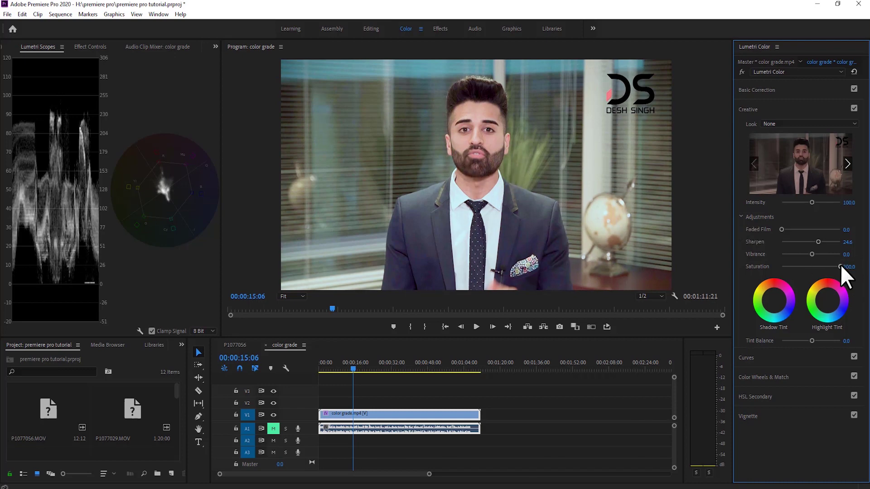
{"action": "left_click_drag", "start_coordinate": [840, 266], "coordinate": [812, 266]}
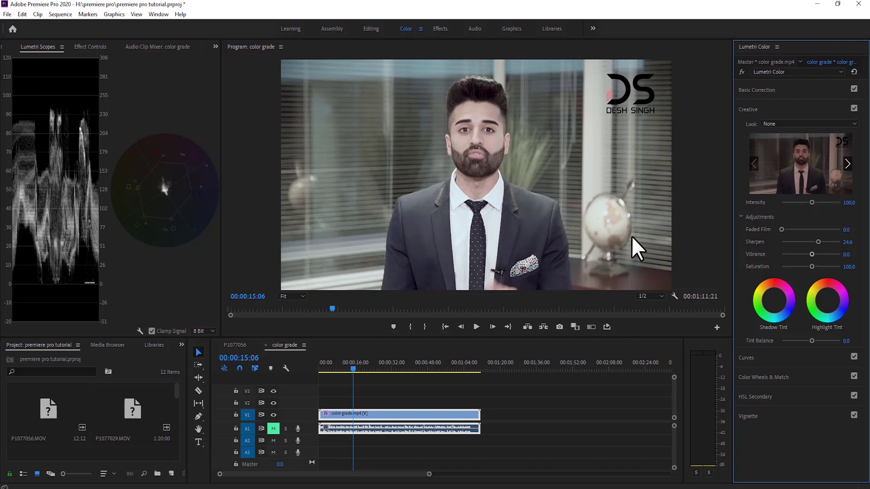
Raise Vibrance to 73.8 and Saturation to 143.1 in the Creative adjustments.
{"action": "left_click", "coordinate": [813, 255]}
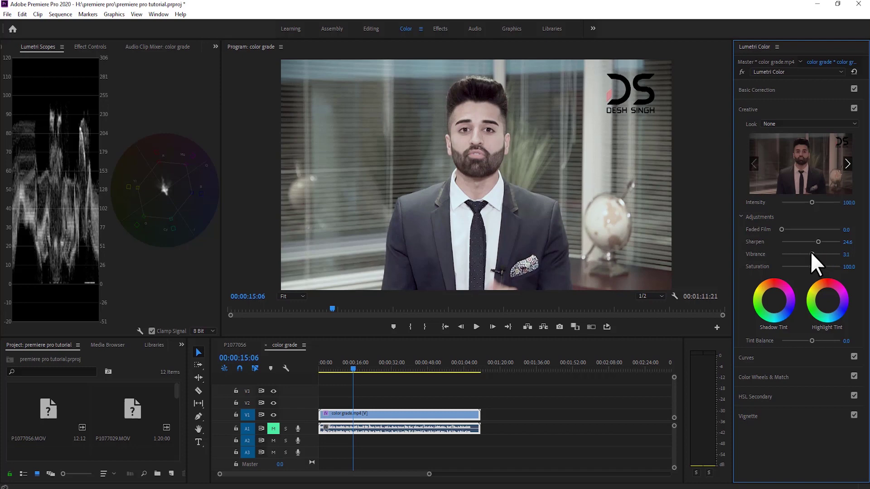
{"action": "left_click_drag", "start_coordinate": [811, 252], "coordinate": [833, 259]}
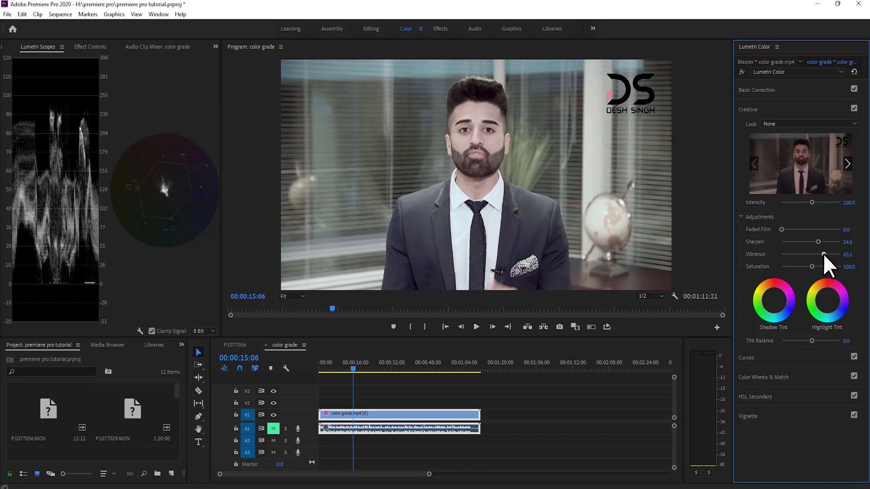
{"action": "left_click", "coordinate": [368, 147]}
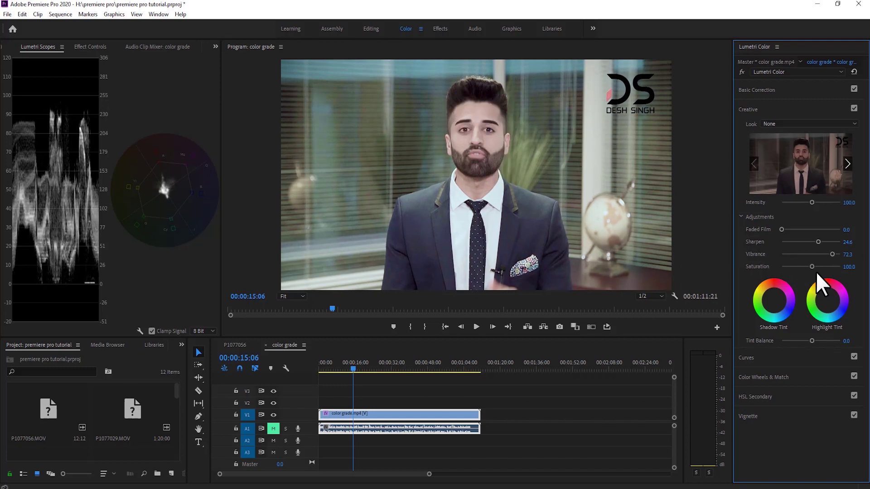
{"action": "left_click_drag", "start_coordinate": [811, 266], "coordinate": [840, 267]}
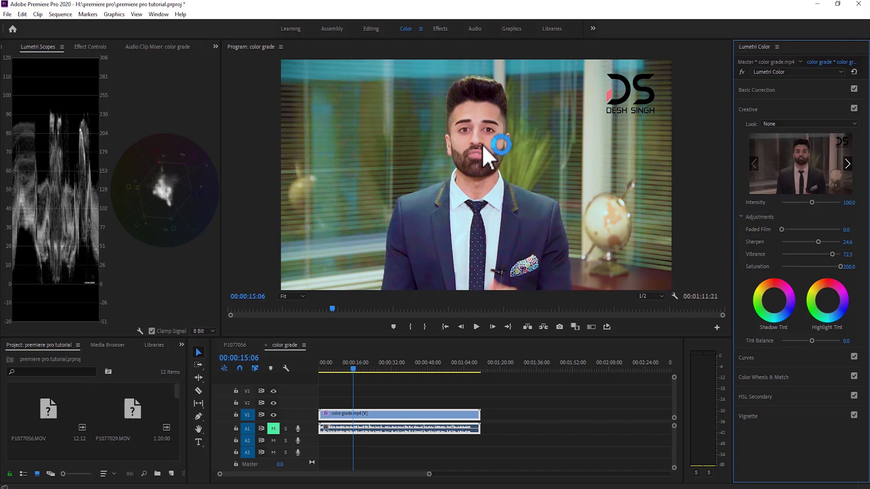
{"action": "left_click_drag", "start_coordinate": [840, 267], "coordinate": [814, 267]}
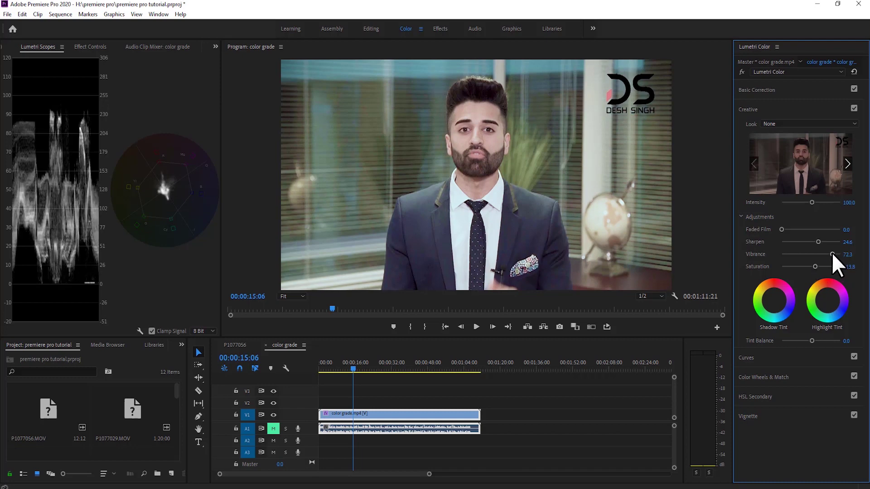
{"action": "mouse_move", "coordinate": [832, 254]}
{"action": "left_mouse_down"}
{"action": "mouse_move", "coordinate": [843, 257]}
{"action": "mouse_move", "coordinate": [818, 266]}
{"action": "mouse_move", "coordinate": [825, 268]}
{"action": "left_mouse_up"}
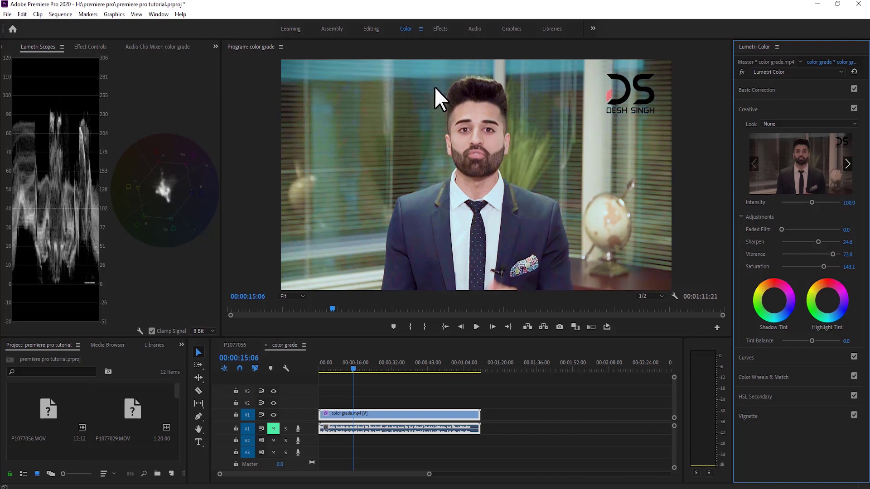
{"action": "left_click", "coordinate": [700, 206]}
In RGB Curves, test an S-shaped master curve, then return it to a straight line.
{"action": "left_click", "coordinate": [801, 360]}
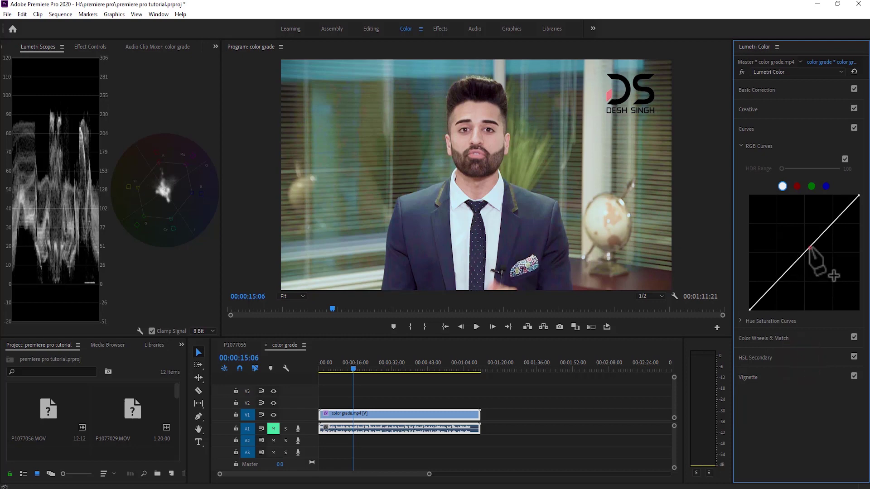
{"action": "left_click_drag", "start_coordinate": [810, 248], "coordinate": [827, 217]}
{"action": "left_click", "coordinate": [776, 283]}
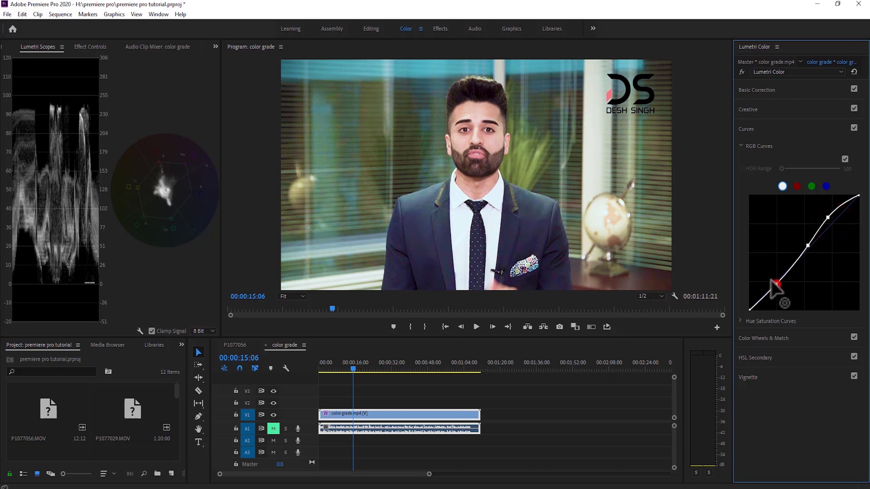
{"action": "left_click_drag", "start_coordinate": [774, 283], "coordinate": [803, 276]}
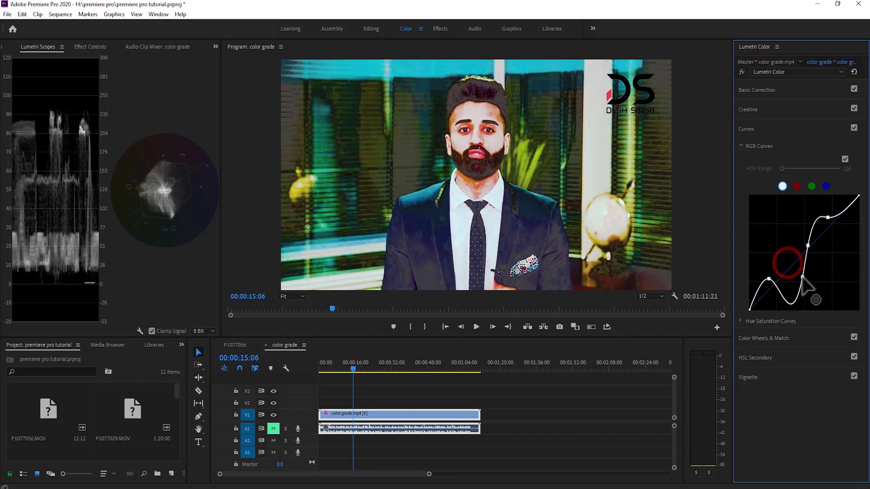
{"action": "double_click", "coordinate": [784, 198]}
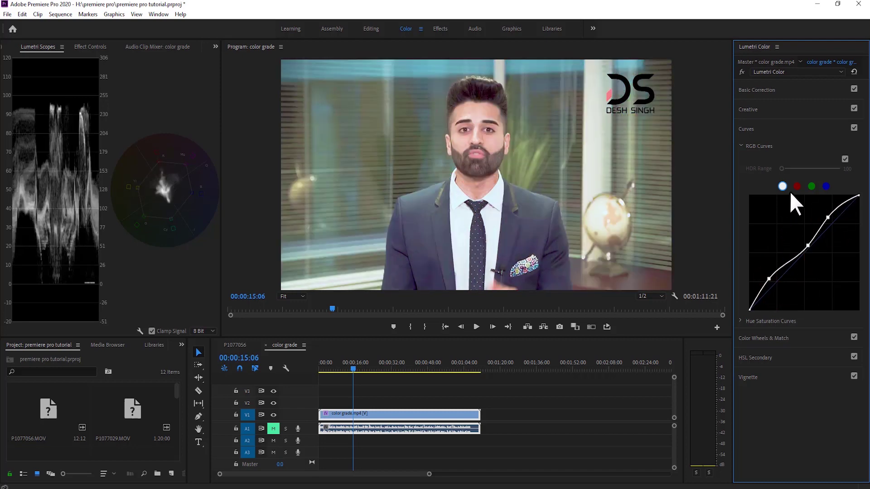
{"action": "key", "text": "ctrl+z"}
{"action": "key", "text": "ctrl+shift+z"}
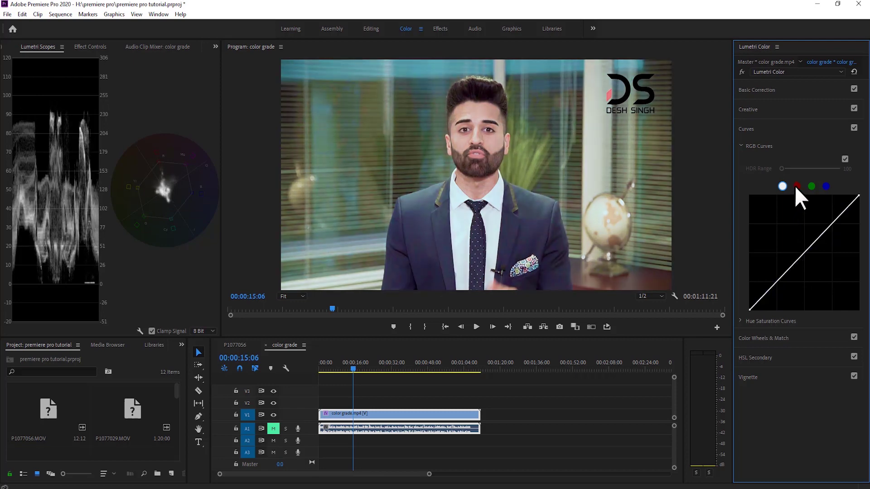
Lift the red channel curve slightly and add a point on the green curve.
{"action": "left_click", "coordinate": [796, 186]}
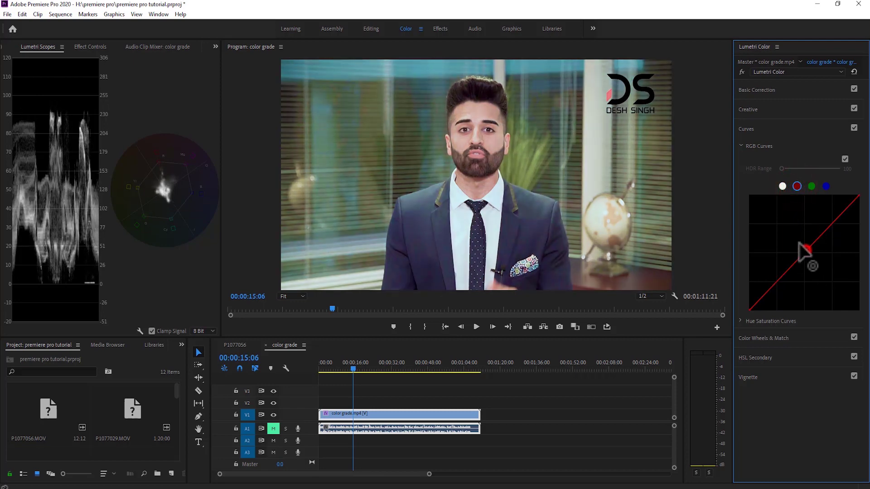
{"action": "left_click_drag", "start_coordinate": [805, 252], "coordinate": [805, 247]}
{"action": "left_click", "coordinate": [811, 186]}
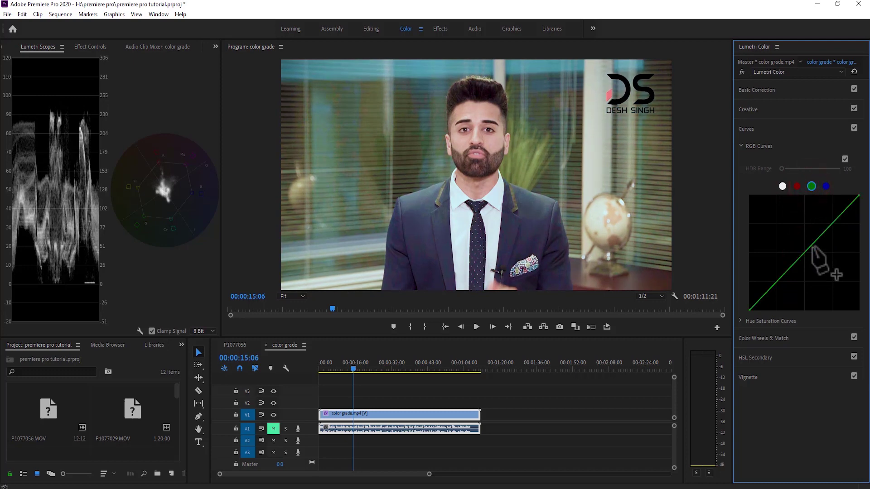
{"action": "left_click_drag", "start_coordinate": [813, 246], "coordinate": [811, 246]}
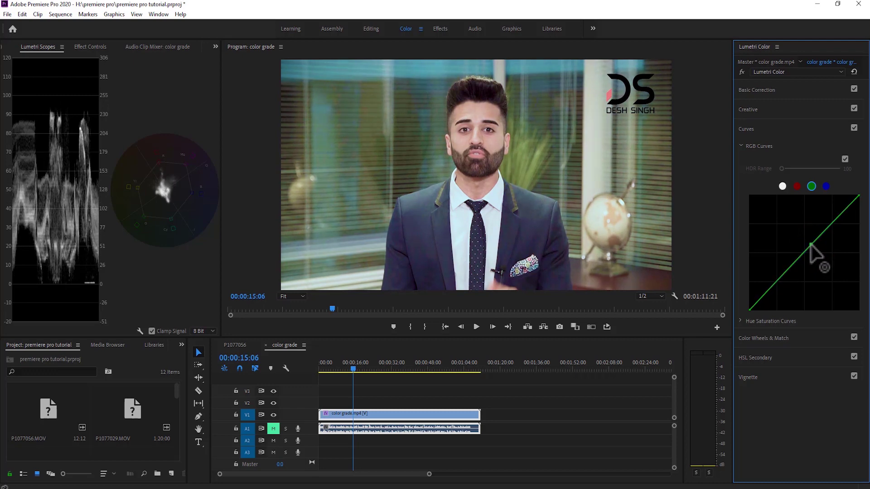
Add control points on the blue curve, lifting it while pulling blue from the darker tones.
{"action": "left_click", "coordinate": [825, 186]}
{"action": "left_click_drag", "start_coordinate": [810, 263], "coordinate": [804, 245]}
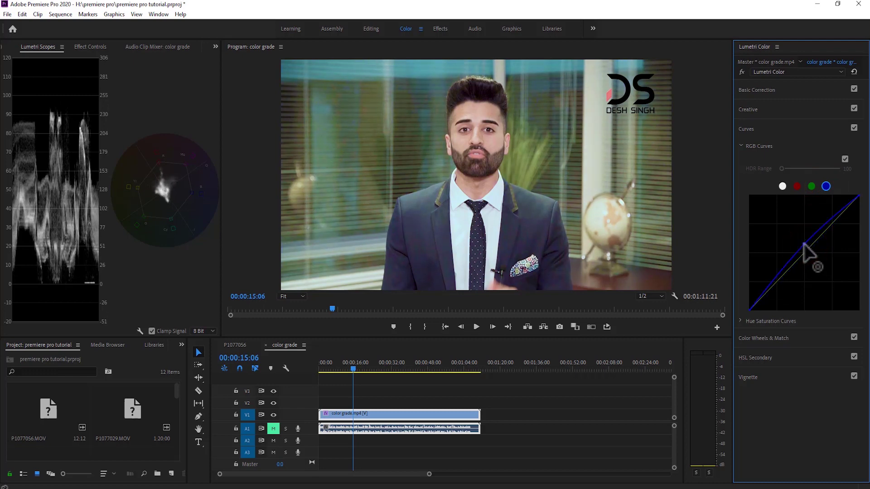
{"action": "left_click", "coordinate": [832, 222]}
{"action": "left_click", "coordinate": [788, 257]}
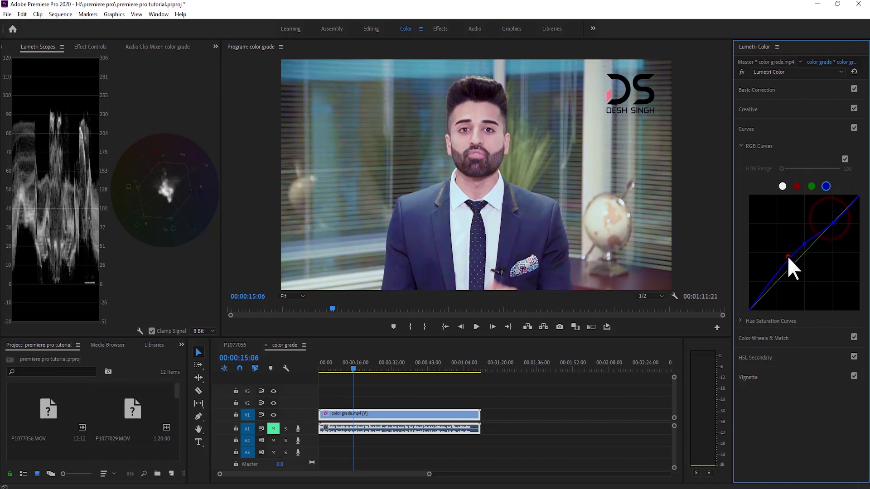
{"action": "left_click_drag", "start_coordinate": [788, 265], "coordinate": [789, 277]}
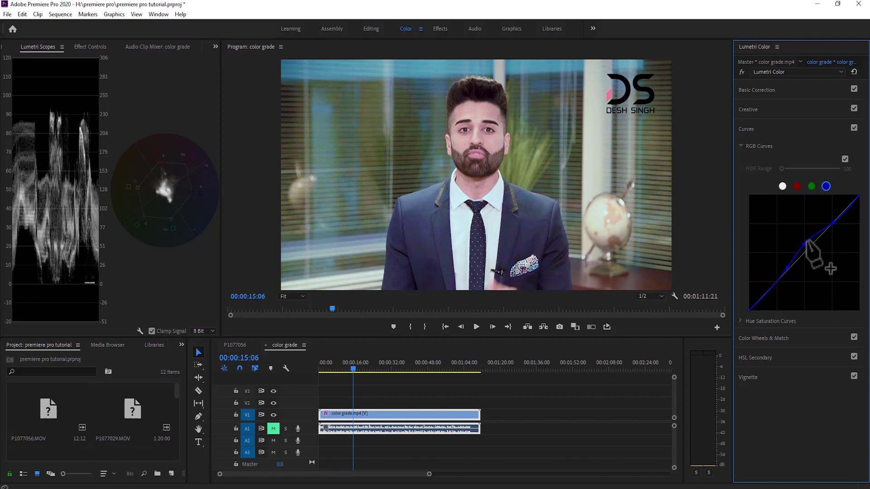
{"action": "left_click_drag", "start_coordinate": [804, 244], "coordinate": [782, 264]}
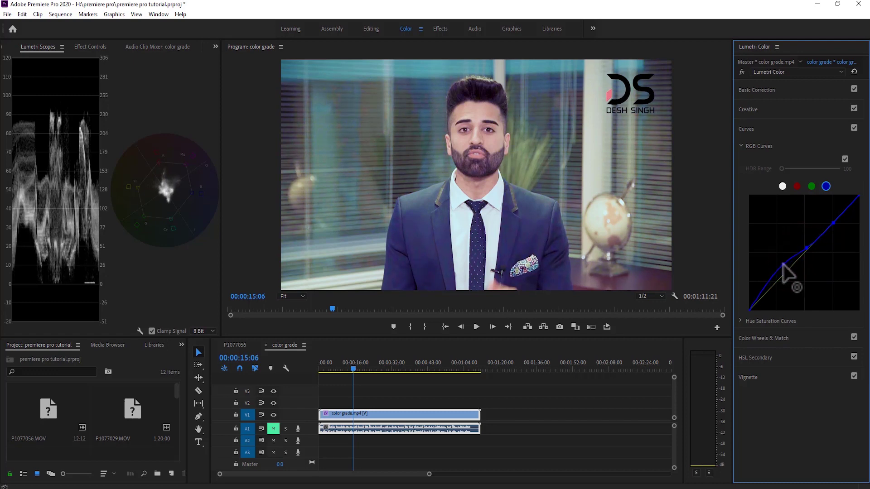
In Color Wheels & Match, tint the highlights, warm the shadows slightly and brighten the midtones.
{"action": "left_click", "coordinate": [768, 338]}
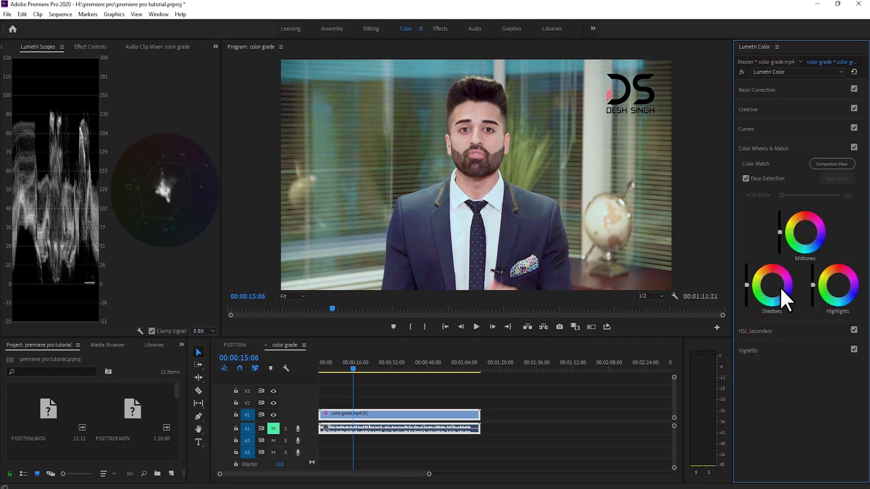
{"action": "left_click", "coordinate": [858, 287]}
{"action": "left_click_drag", "start_coordinate": [839, 286], "coordinate": [828, 283]}
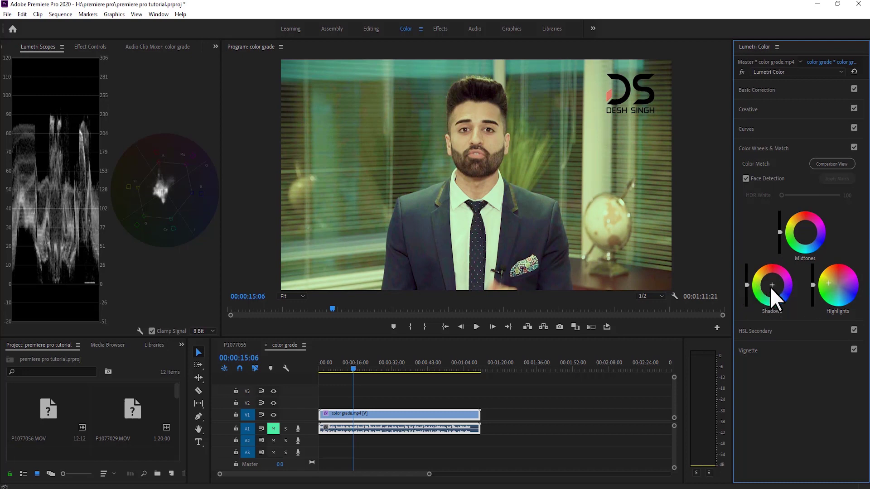
{"action": "left_click_drag", "start_coordinate": [770, 287], "coordinate": [769, 283]}
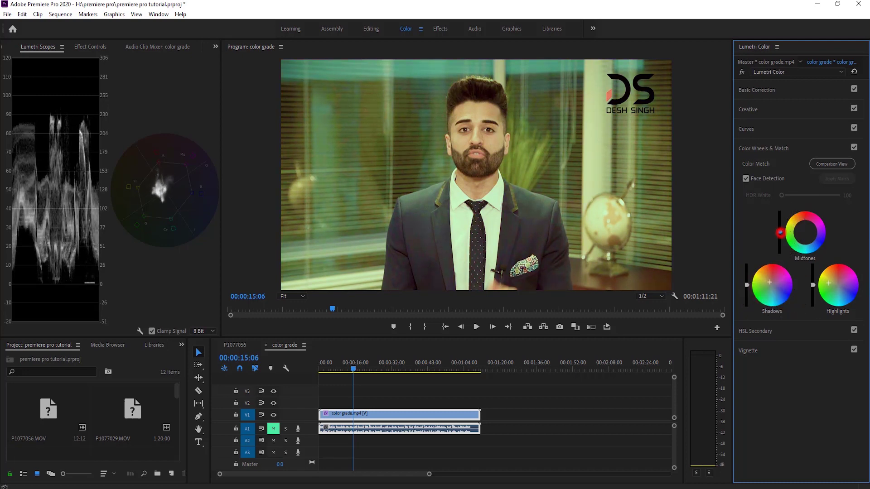
{"action": "mouse_move", "coordinate": [779, 232]}
{"action": "left_mouse_down"}
{"action": "mouse_move", "coordinate": [779, 218]}
{"action": "mouse_move", "coordinate": [780, 244]}
{"action": "mouse_move", "coordinate": [779, 232]}
{"action": "left_mouse_up"}
Open HSL Secondary, sample the suit colour for the key, and show the key as a gray mask.
{"action": "left_click", "coordinate": [765, 149]}
{"action": "left_click", "coordinate": [765, 168]}
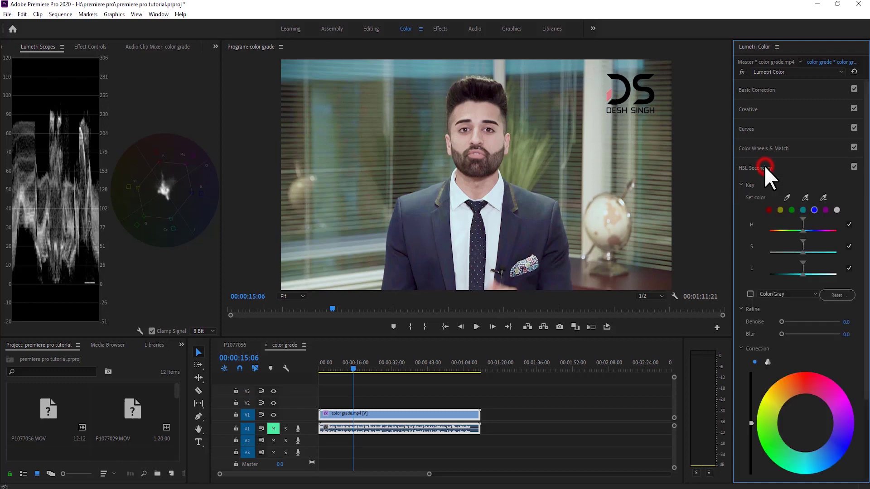
{"action": "left_click", "coordinate": [837, 209]}
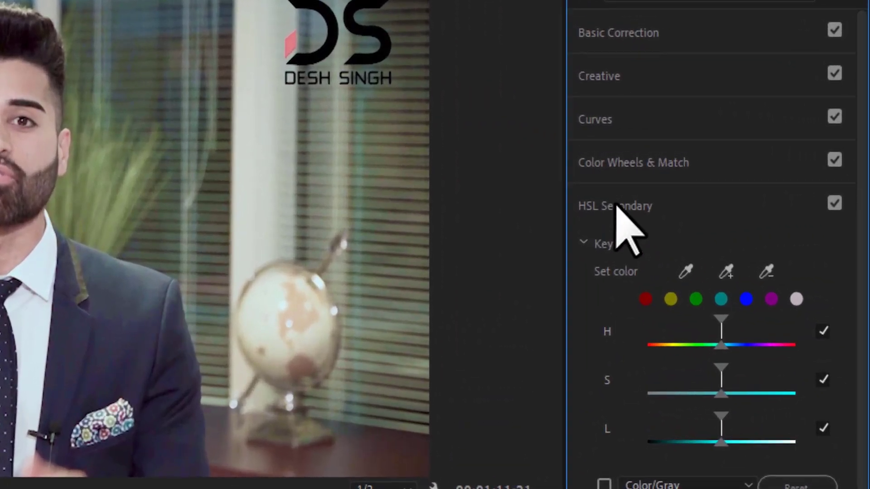
{"action": "left_click", "coordinate": [686, 272]}
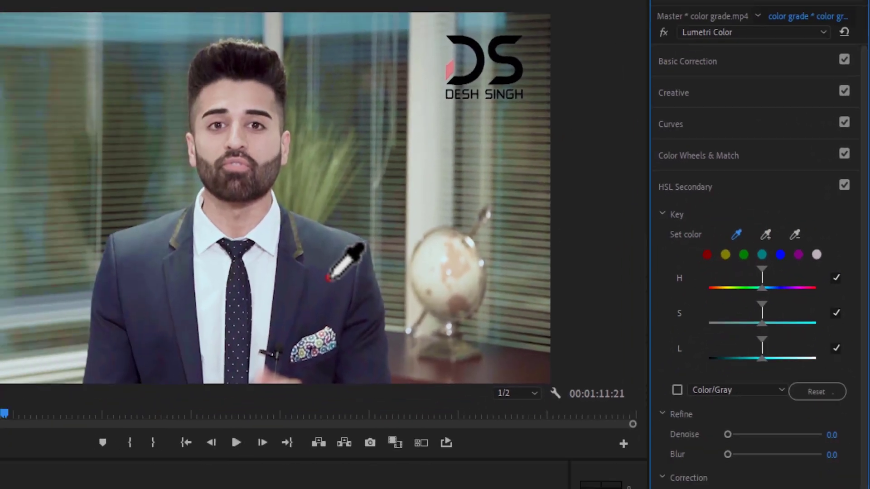
{"action": "left_click", "coordinate": [328, 278]}
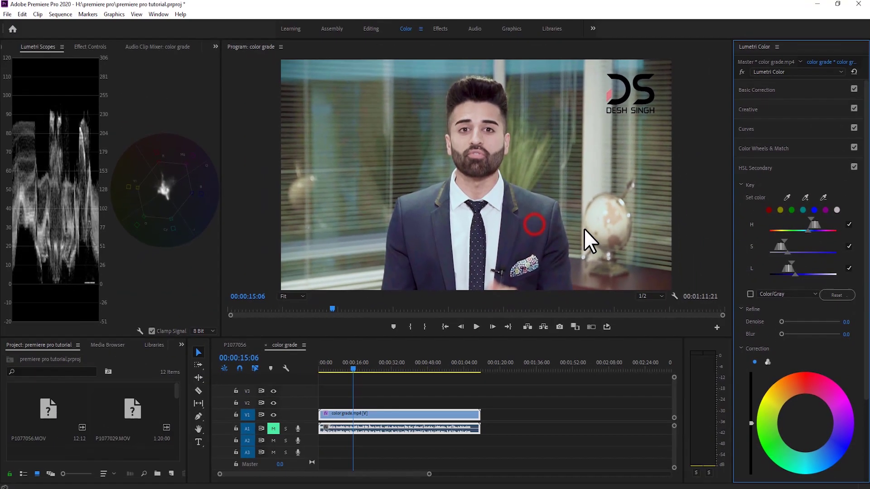
{"action": "left_click", "coordinate": [750, 295]}
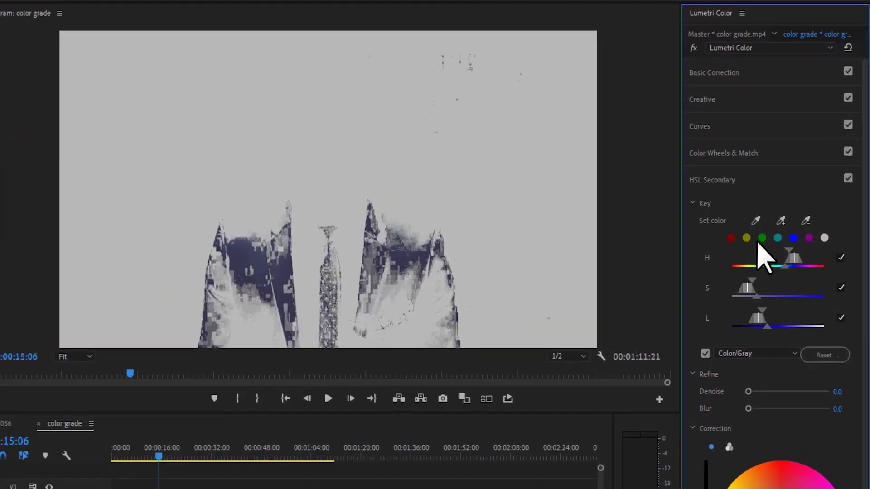
Add several more suit samples to the HSL key.
{"action": "left_click", "coordinate": [804, 198]}
{"action": "left_click", "coordinate": [186, 402]}
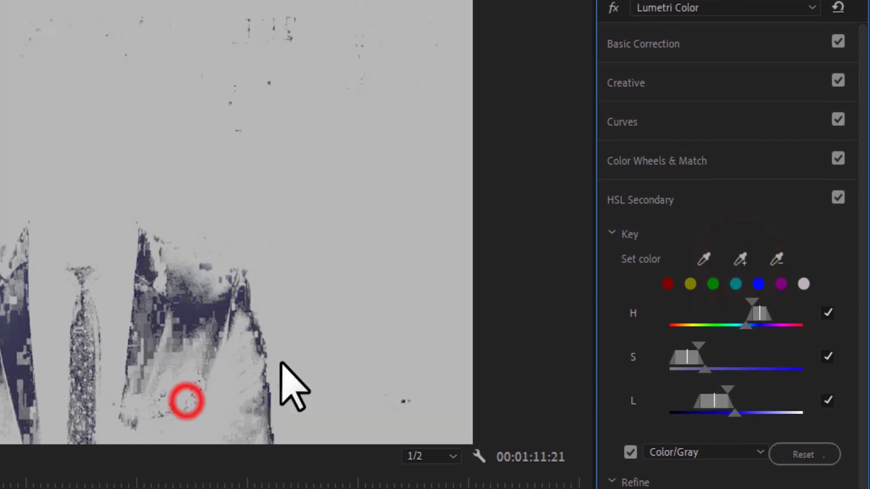
{"action": "left_click", "coordinate": [741, 259]}
{"action": "left_click", "coordinate": [149, 381]}
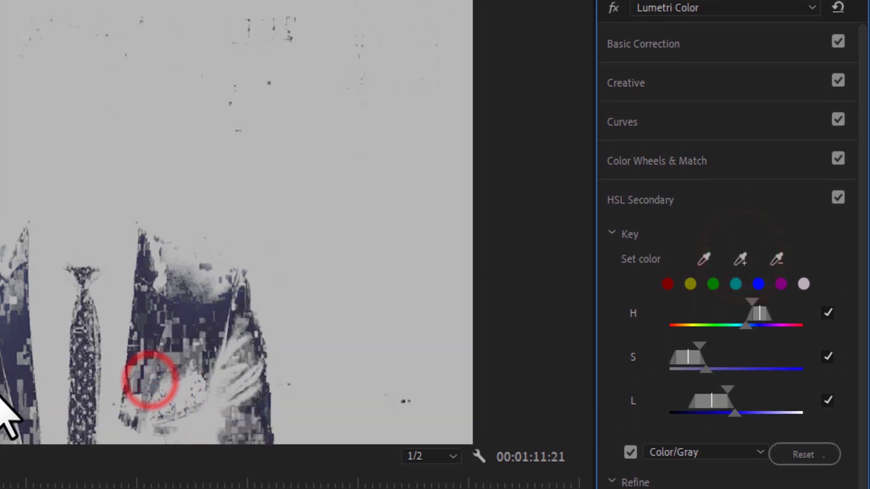
{"action": "left_click", "coordinate": [747, 350]}
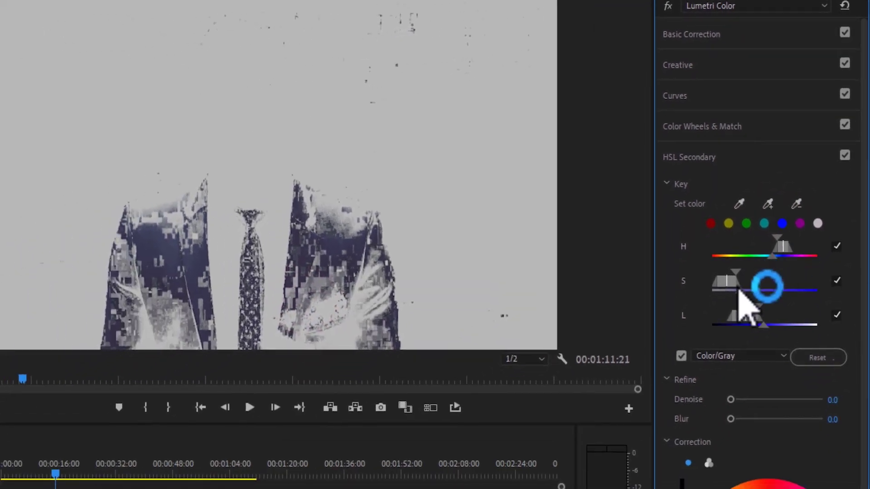
Widen the key's saturation and lightness ranges to cover more of the suit.
{"action": "mouse_move", "coordinate": [733, 283]}
{"action": "left_mouse_down"}
{"action": "mouse_move", "coordinate": [757, 287]}
{"action": "mouse_move", "coordinate": [739, 288]}
{"action": "mouse_move", "coordinate": [745, 293]}
{"action": "mouse_move", "coordinate": [772, 292]}
{"action": "mouse_move", "coordinate": [754, 313]}
{"action": "mouse_move", "coordinate": [735, 316]}
{"action": "left_mouse_up"}
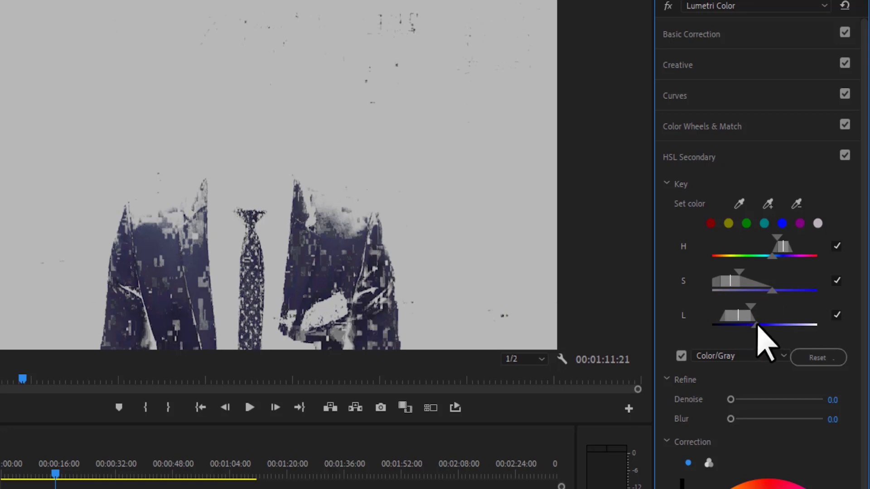
{"action": "left_click_drag", "start_coordinate": [763, 324], "coordinate": [815, 334]}
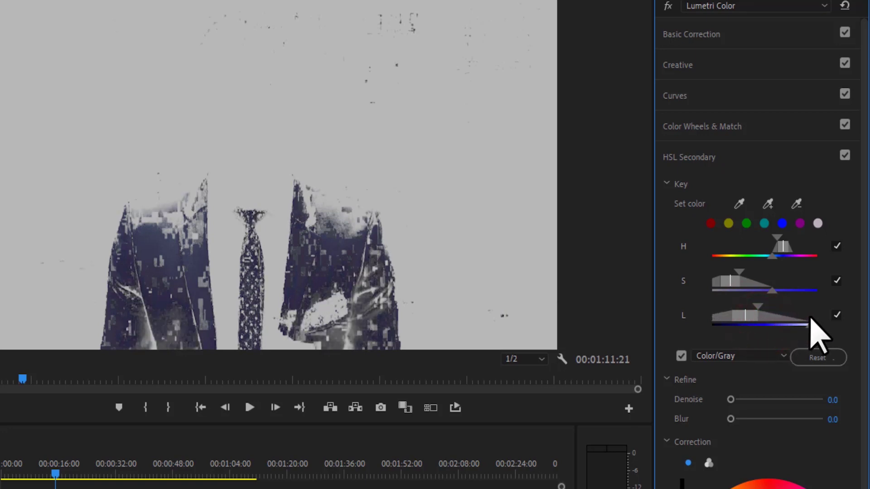
{"action": "mouse_move", "coordinate": [763, 305]}
{"action": "left_mouse_down"}
{"action": "mouse_move", "coordinate": [751, 313]}
{"action": "mouse_move", "coordinate": [766, 313]}
{"action": "left_mouse_up"}
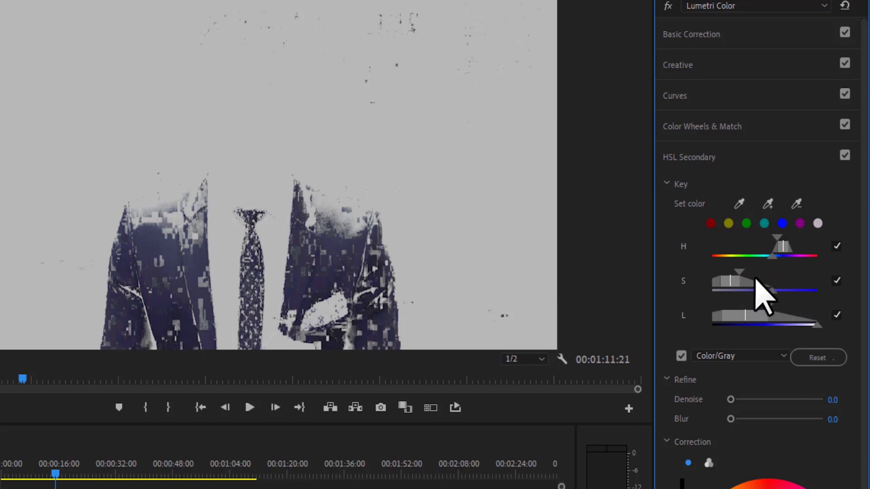
{"action": "left_click_drag", "start_coordinate": [739, 272], "coordinate": [765, 274]}
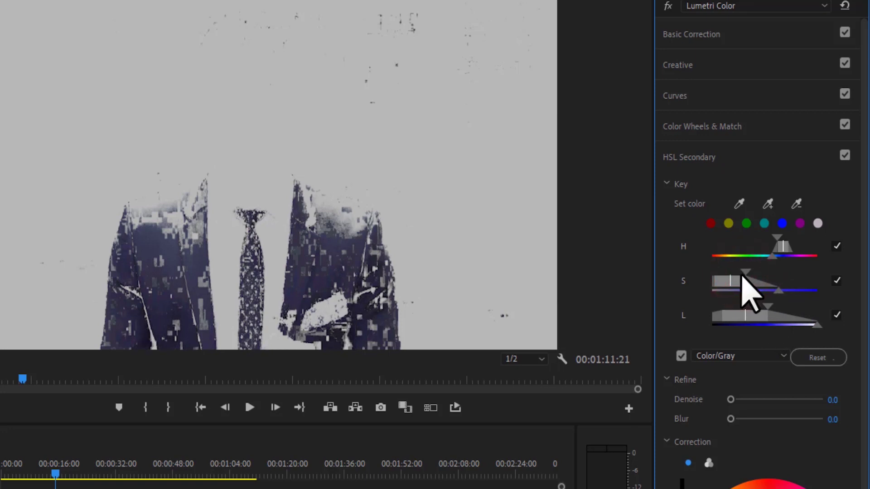
Sample the jacket, base the key on the blue swatch, and undo an extra sample near the hand.
{"action": "left_click", "coordinate": [768, 204]}
{"action": "left_click", "coordinate": [334, 307]}
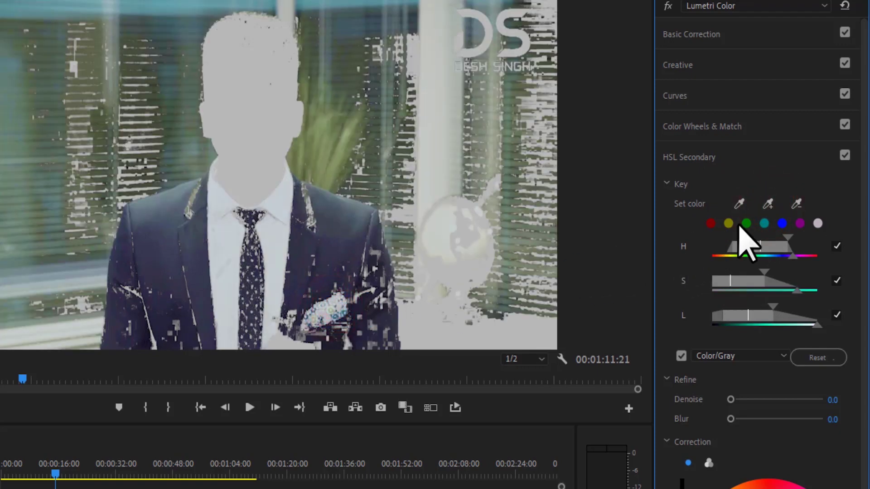
{"action": "left_click", "coordinate": [781, 223]}
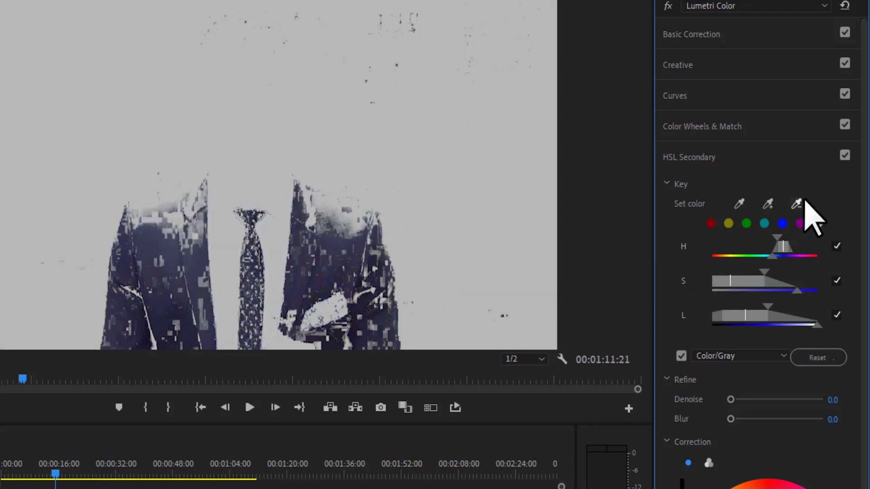
{"action": "left_click", "coordinate": [767, 203]}
{"action": "left_click", "coordinate": [286, 345]}
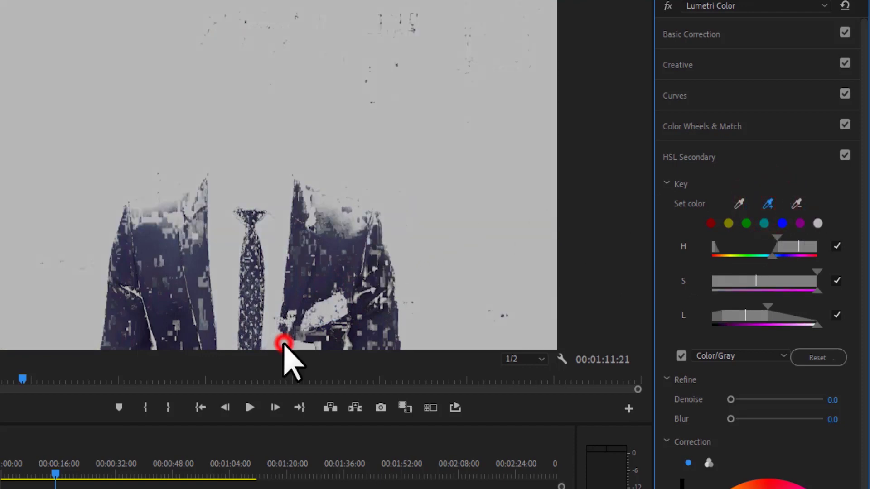
{"action": "key", "text": "ctrl+z"}
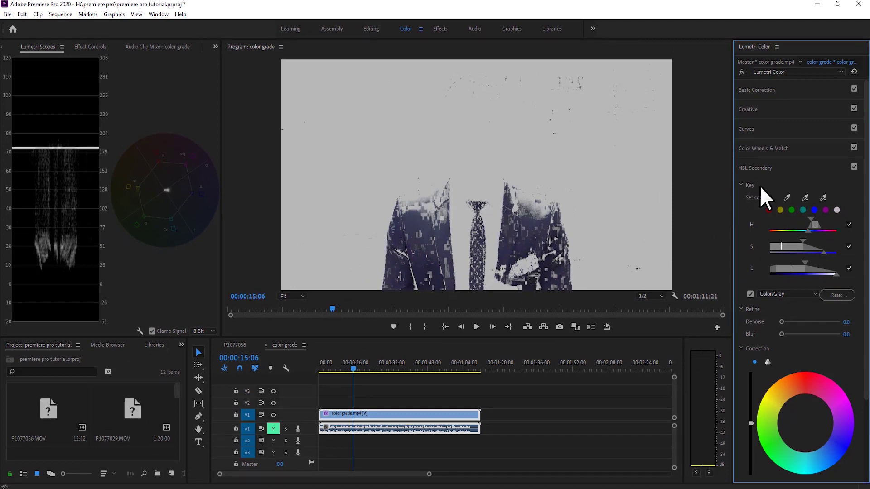
Switch off the gray mask and adjust the suit's temperature, setting Tint to -75.4.
{"action": "left_click", "coordinate": [750, 294]}
{"action": "scroll", "coordinate": [857, 254], "scroll_direction": "down", "scroll_amount": 3}
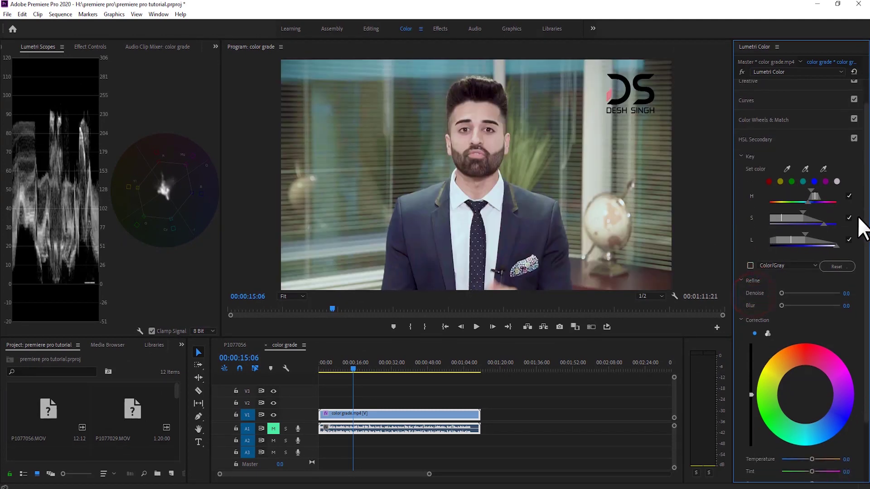
{"action": "scroll", "coordinate": [751, 345], "scroll_direction": "down", "scroll_amount": 1}
{"action": "scroll", "coordinate": [770, 330], "scroll_direction": "down", "scroll_amount": 1}
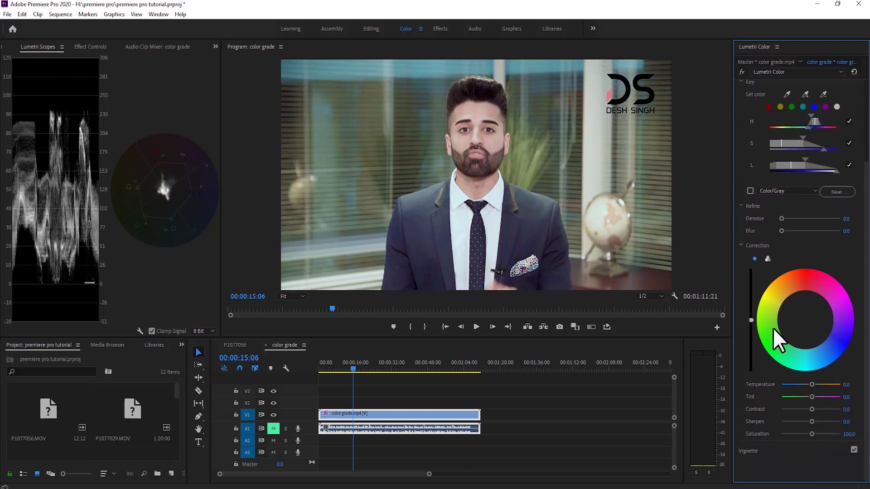
{"action": "left_click_drag", "start_coordinate": [811, 384], "coordinate": [843, 395]}
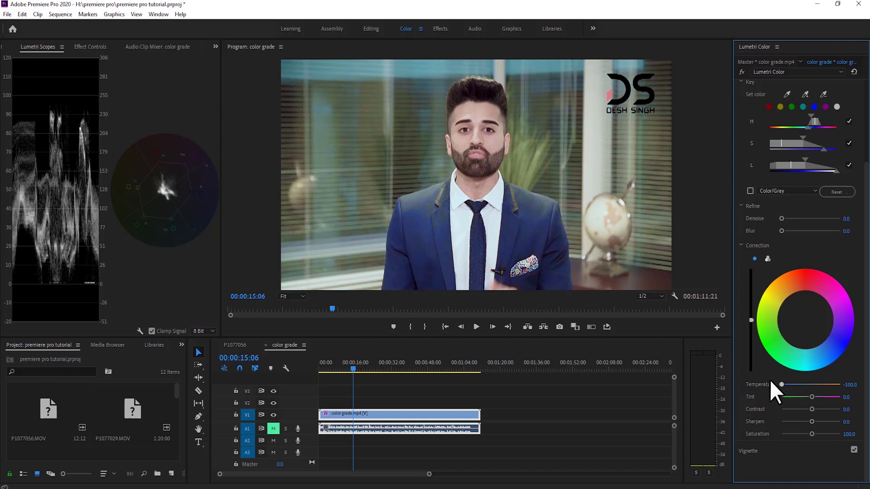
{"action": "mouse_move", "coordinate": [791, 384]}
{"action": "left_mouse_down"}
{"action": "mouse_move", "coordinate": [842, 383]}
{"action": "mouse_move", "coordinate": [812, 384]}
{"action": "mouse_move", "coordinate": [755, 407]}
{"action": "left_mouse_up"}
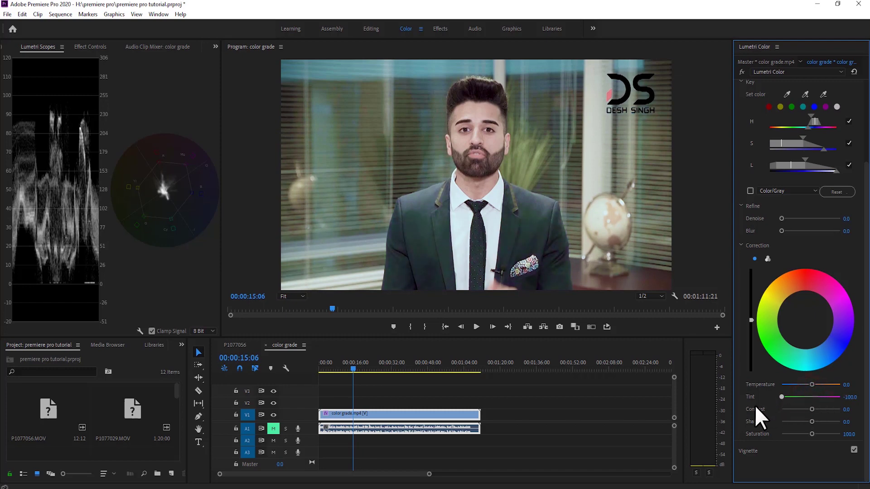
{"action": "mouse_move", "coordinate": [782, 397]}
{"action": "left_mouse_down"}
{"action": "mouse_move", "coordinate": [839, 397]}
{"action": "mouse_move", "coordinate": [787, 407]}
{"action": "mouse_move", "coordinate": [788, 397]}
{"action": "left_mouse_up"}
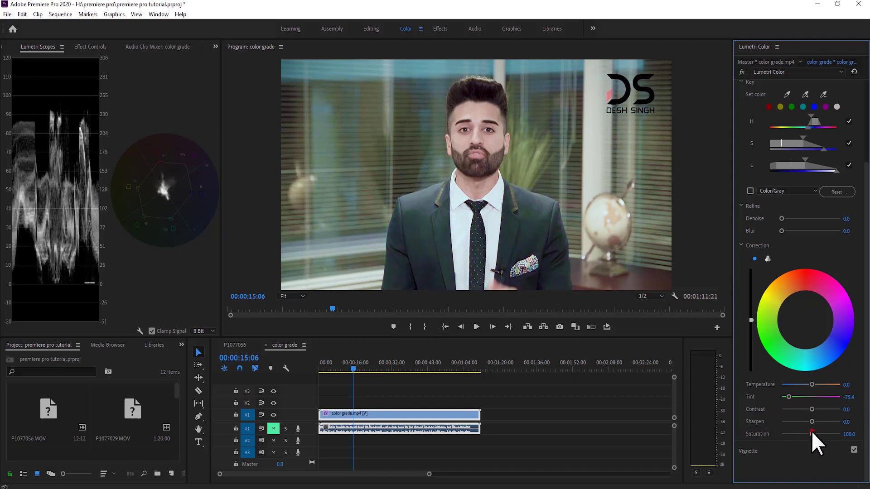
{"action": "left_click_drag", "start_coordinate": [811, 433], "coordinate": [722, 426]}
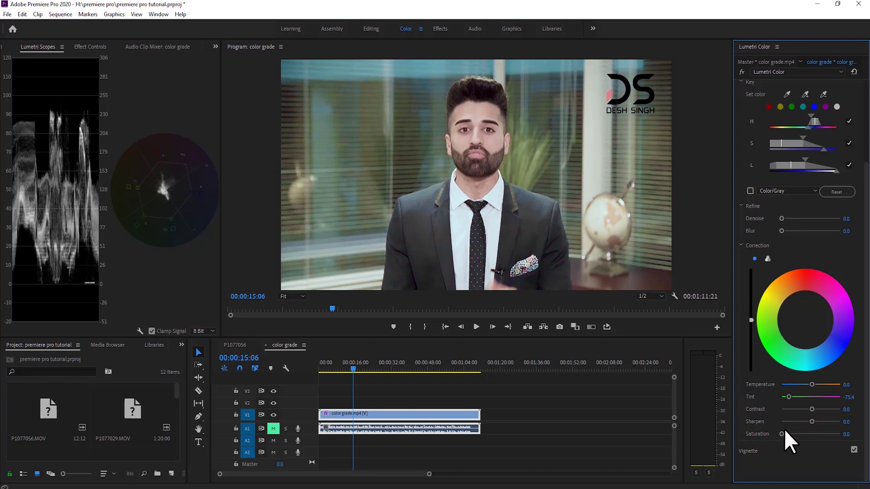
Set the suit's Temperature to -100 and Saturation to 0.
{"action": "mouse_move", "coordinate": [781, 433]}
{"action": "left_mouse_down"}
{"action": "mouse_move", "coordinate": [814, 436]}
{"action": "mouse_move", "coordinate": [798, 437]}
{"action": "left_mouse_up"}
{"action": "left_click_drag", "start_coordinate": [797, 384], "coordinate": [777, 383]}
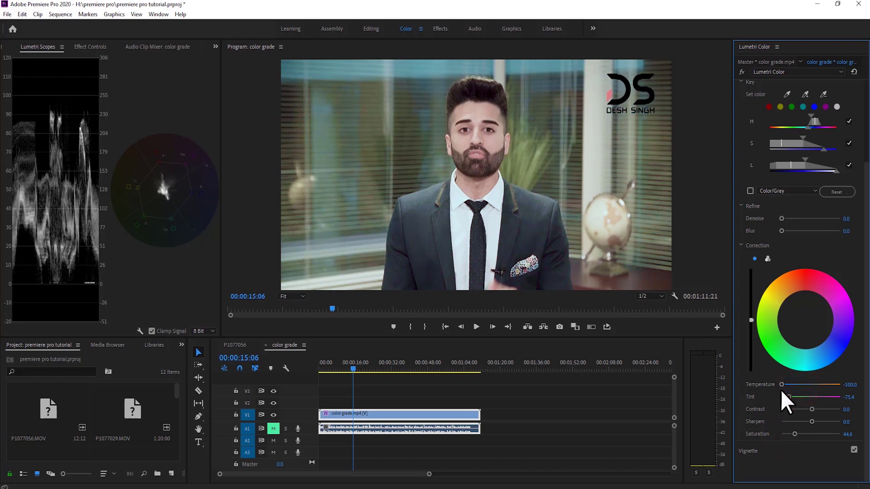
{"action": "left_click", "coordinate": [789, 397]}
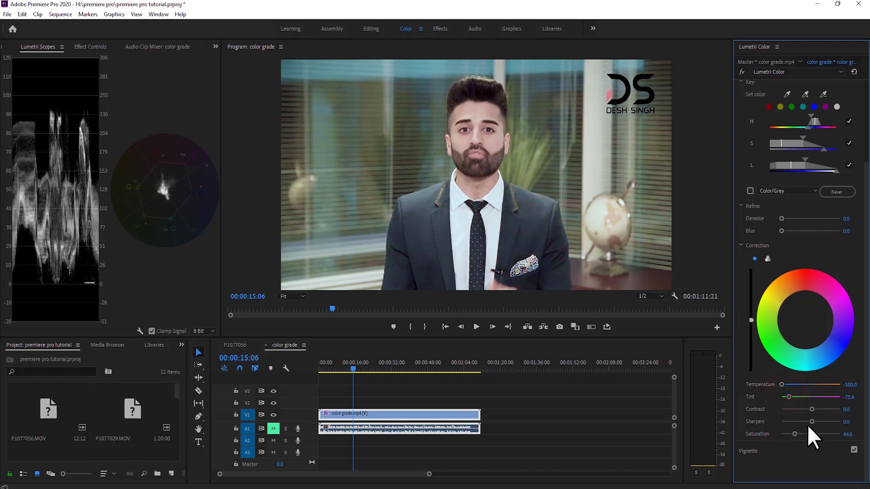
{"action": "left_click_drag", "start_coordinate": [793, 431], "coordinate": [754, 431]}
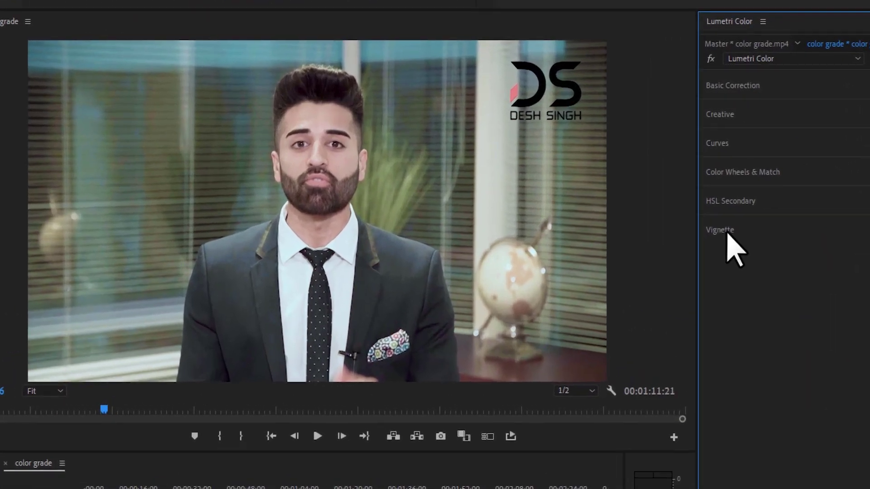
Configure a darkening vignette (Midpoint 39.2, Roundness -1.5, Feather 50) and then switch it off.
{"action": "left_click", "coordinate": [729, 232]}
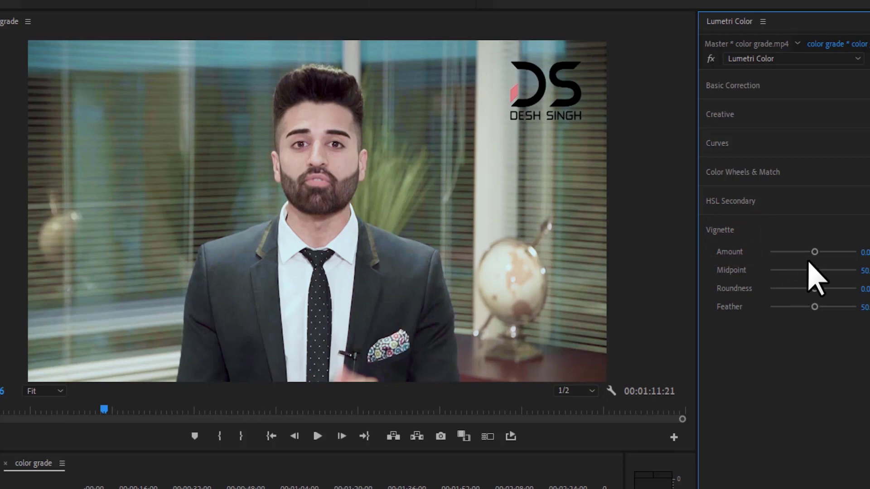
{"action": "left_click_drag", "start_coordinate": [814, 252], "coordinate": [769, 252]}
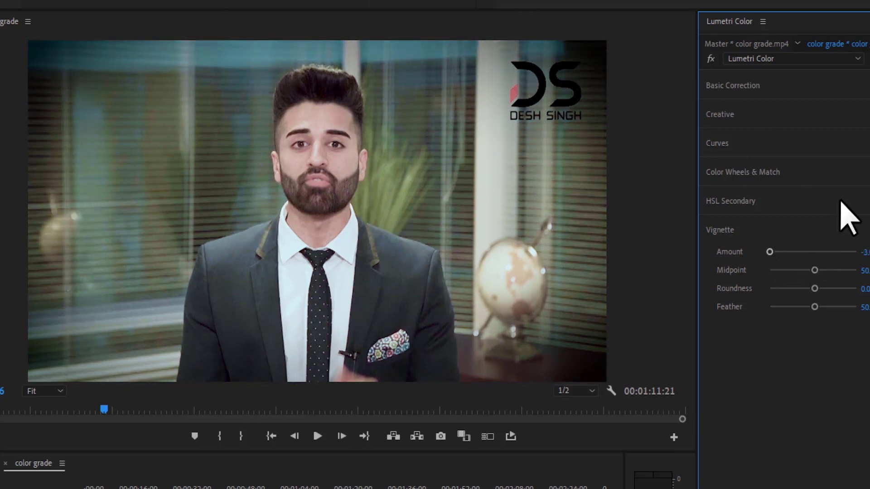
{"action": "left_click", "coordinate": [814, 289]}
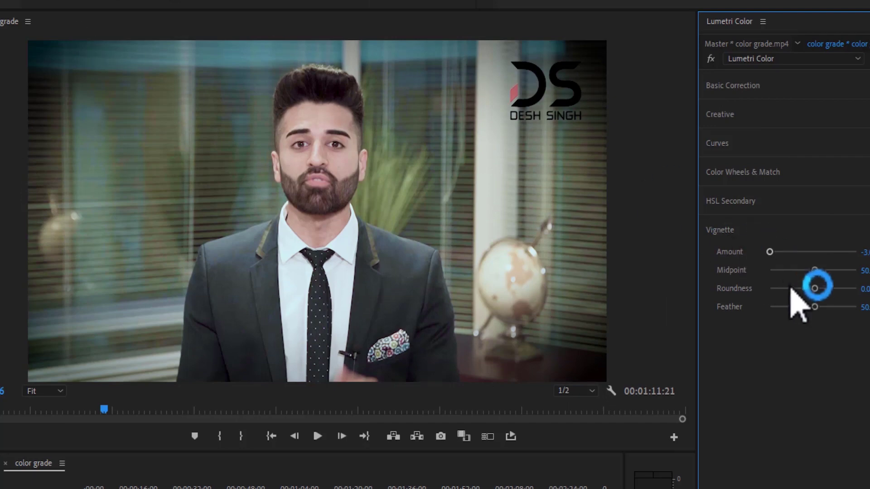
{"action": "mouse_move", "coordinate": [815, 270]}
{"action": "left_mouse_down"}
{"action": "mouse_move", "coordinate": [792, 270]}
{"action": "mouse_move", "coordinate": [822, 288]}
{"action": "mouse_move", "coordinate": [793, 307]}
{"action": "mouse_move", "coordinate": [814, 307]}
{"action": "left_mouse_up"}
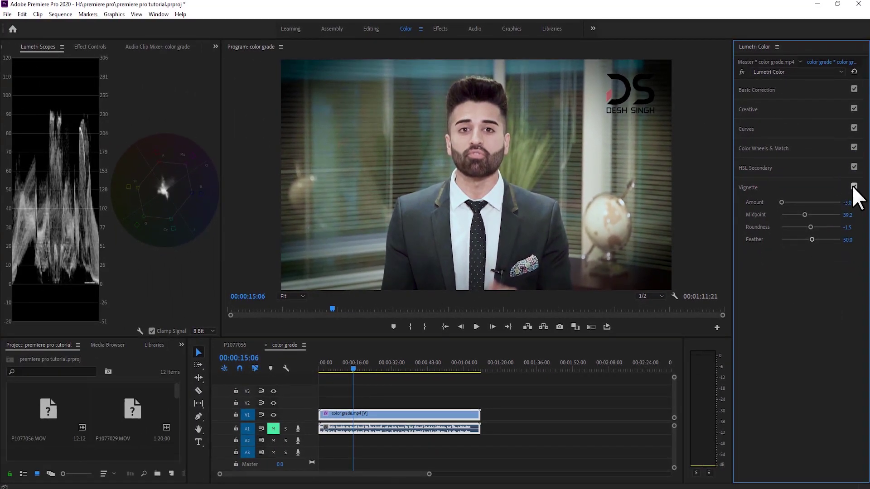
{"action": "left_click", "coordinate": [854, 187]}
{"action": "left_click", "coordinate": [854, 186]}
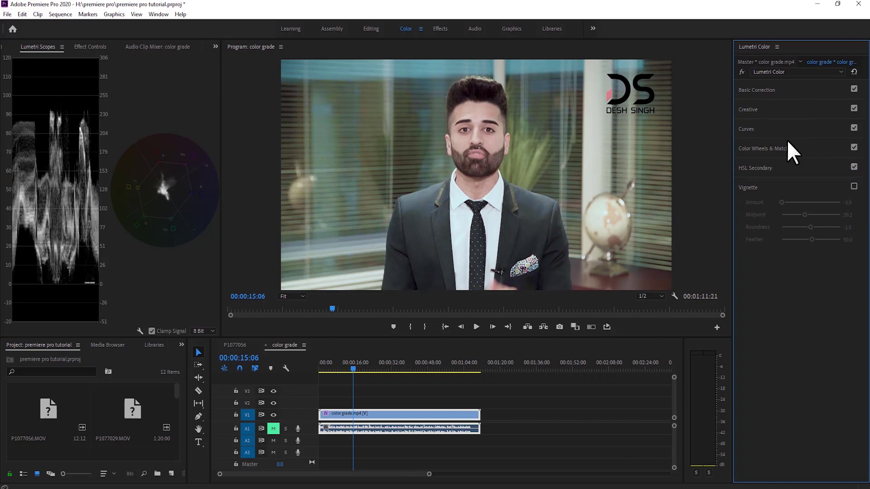
Toggle Basic Correction and the Lumetri bypass during playback, ending with the grade enabled.
{"action": "left_click", "coordinate": [854, 89]}
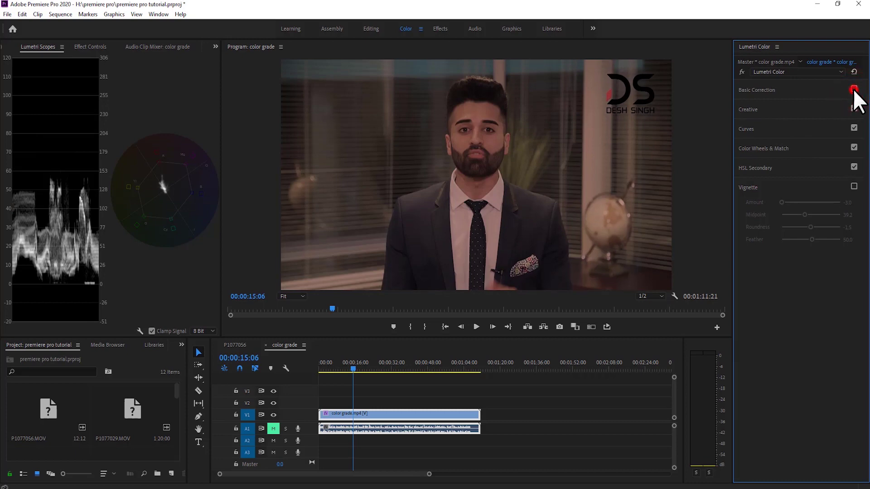
{"action": "left_click", "coordinate": [854, 89]}
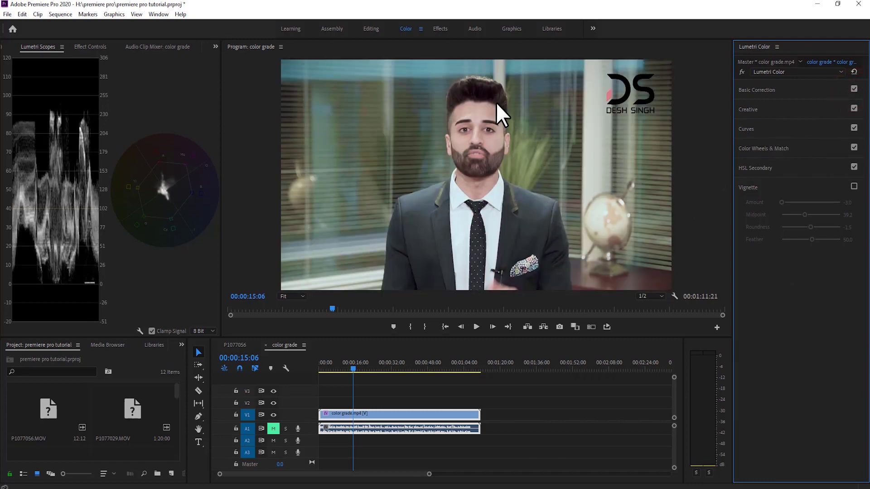
{"action": "left_click", "coordinate": [742, 71]}
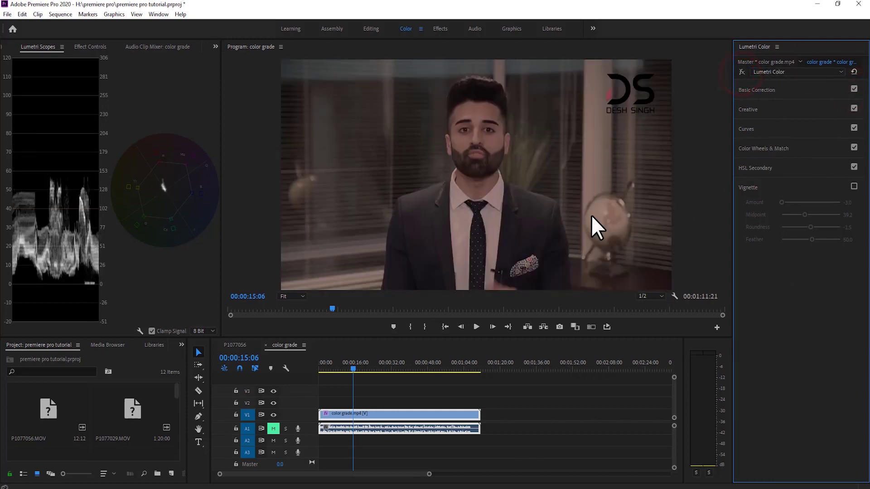
{"action": "left_click", "coordinate": [742, 72]}
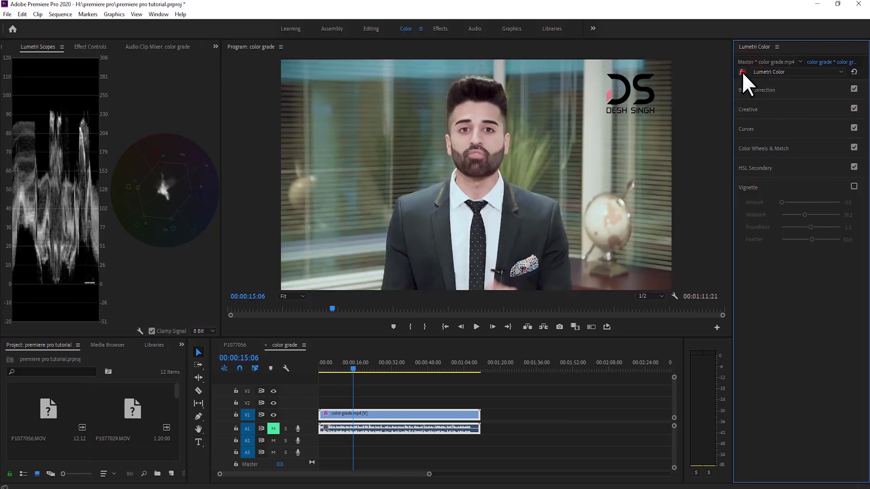
{"action": "left_click", "coordinate": [741, 71]}
{"action": "key", "text": "space"}
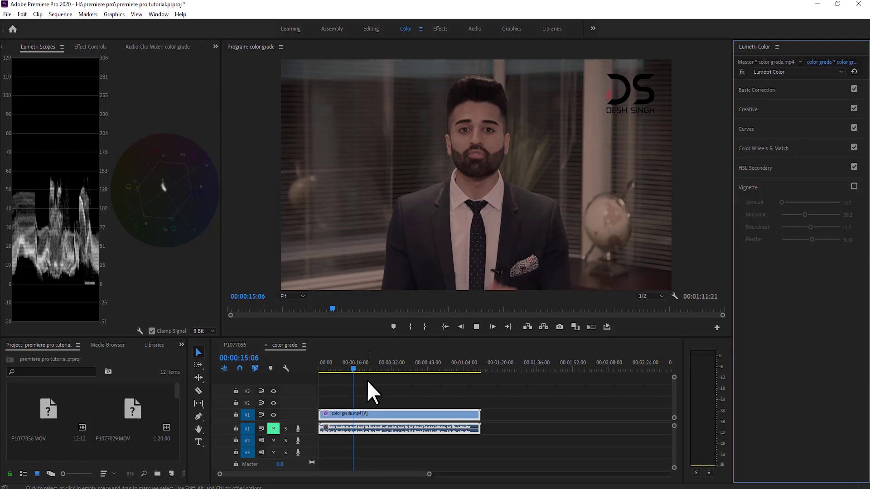
{"action": "left_click", "coordinate": [741, 72]}
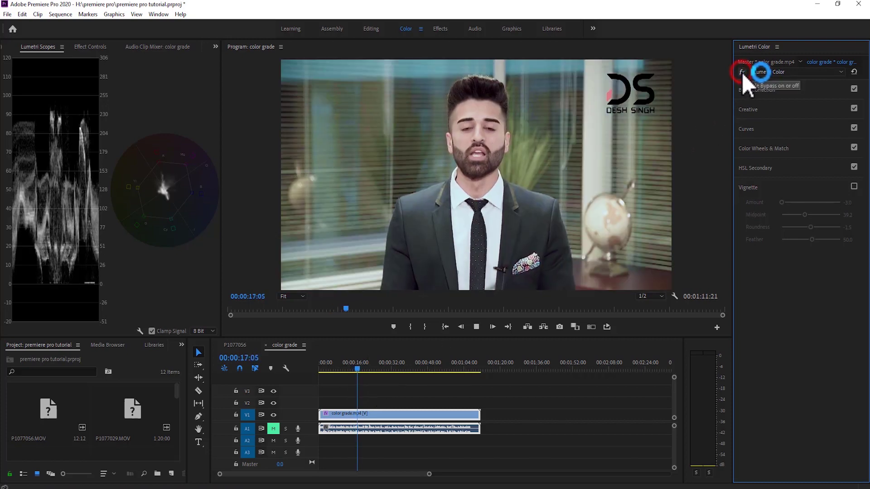
{"action": "left_click", "coordinate": [741, 72]}
{"action": "key", "text": "space"}
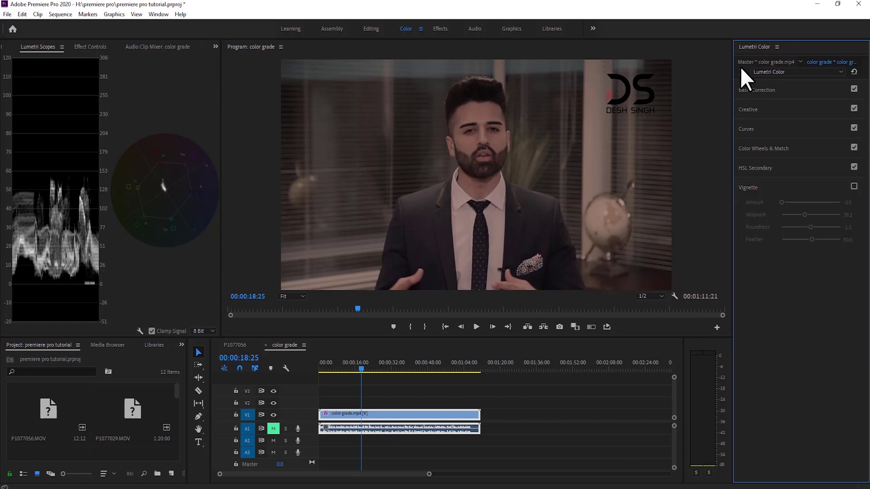
{"action": "left_click", "coordinate": [741, 72]}
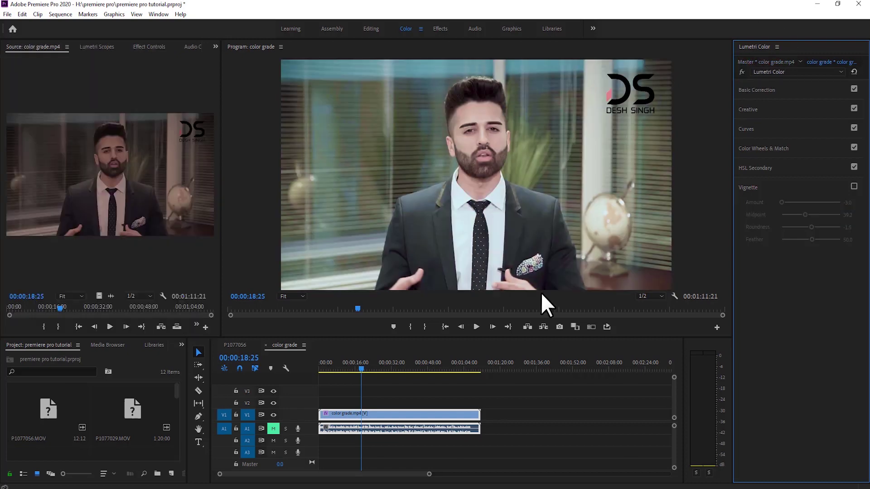